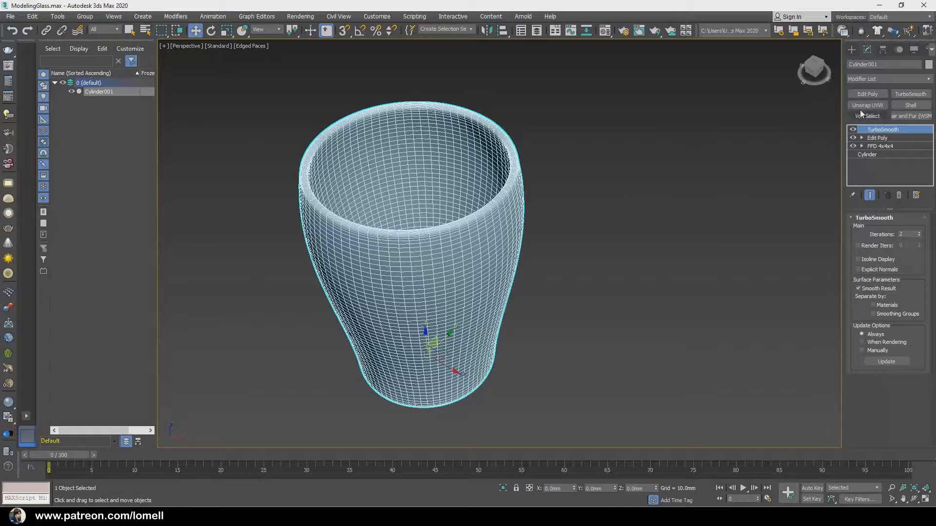
- Add an Edit Poly modifier above TurboSmooth and split the mesh along the inner-wall edge loop just below the rim
click(861, 94)
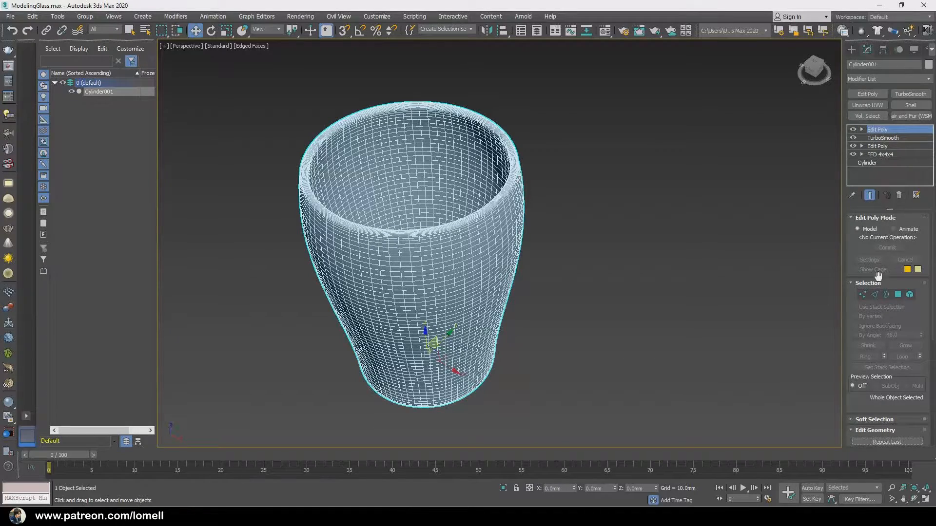
click(875, 294)
mouse_move(472, 157)
alt+middle_down()
mouse_move(495, 184)
mouse_move(482, 161)
alt+middle_up()
scroll(390, 141, up, 6)
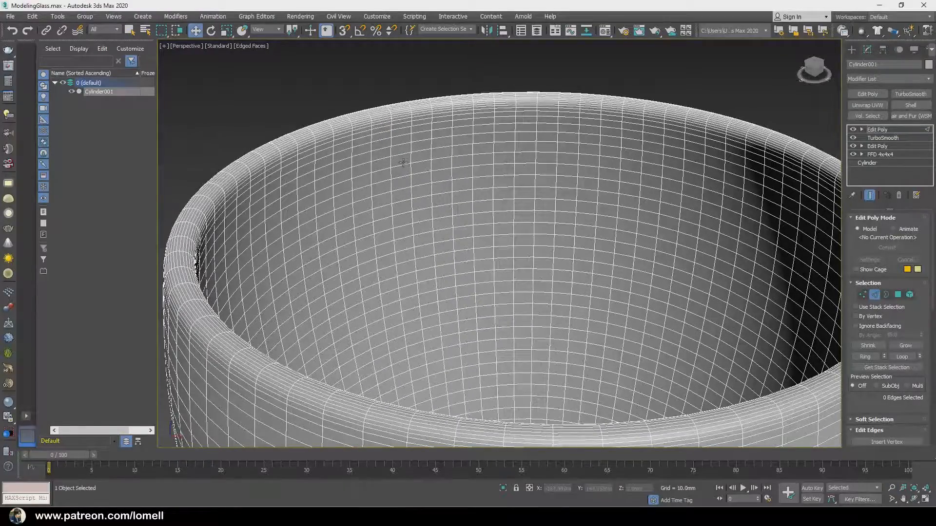
click(403, 153)
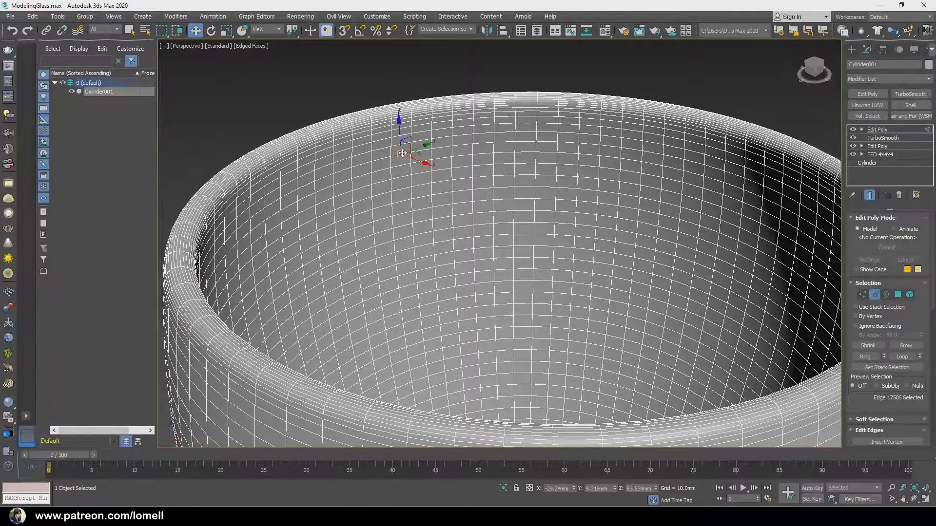
click(902, 356)
key(alt+z)
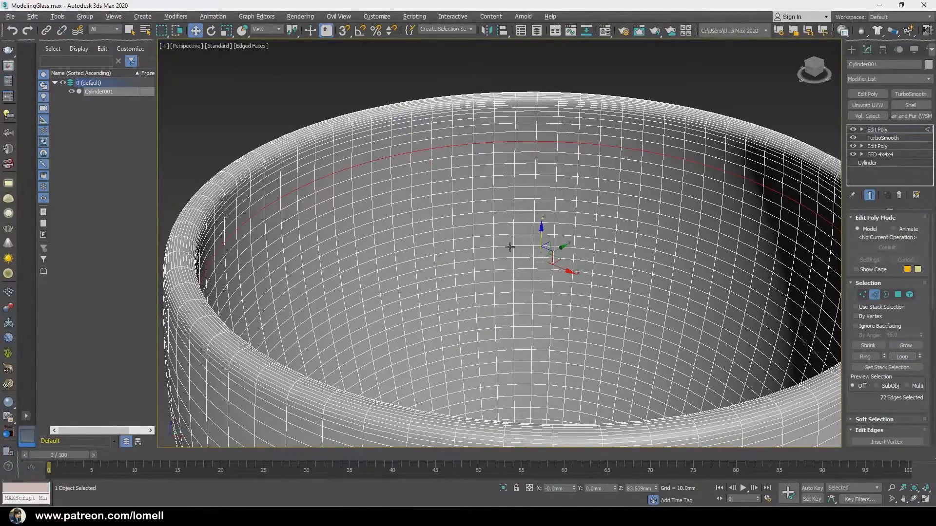
drag(538, 227, 538, 235)
middle_drag(538, 234, 504, 221)
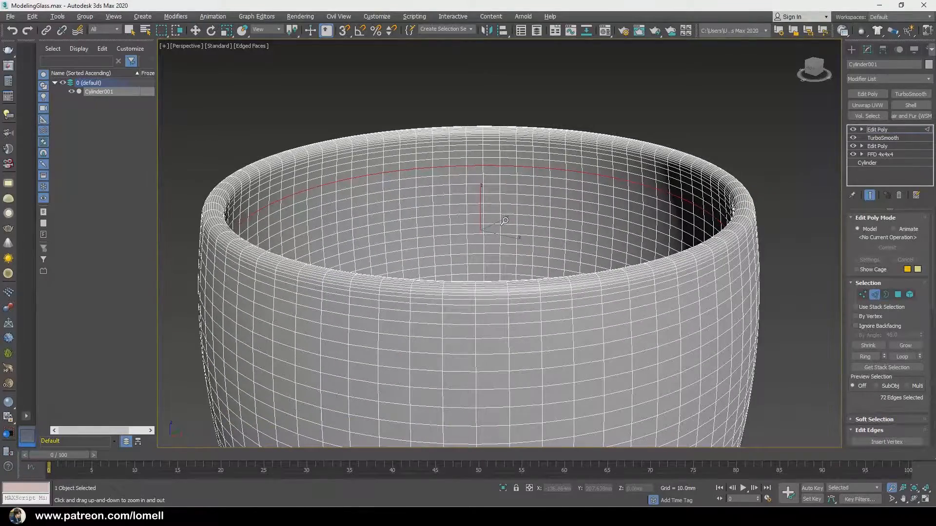
right_click(733, 116)
right_click(733, 115)
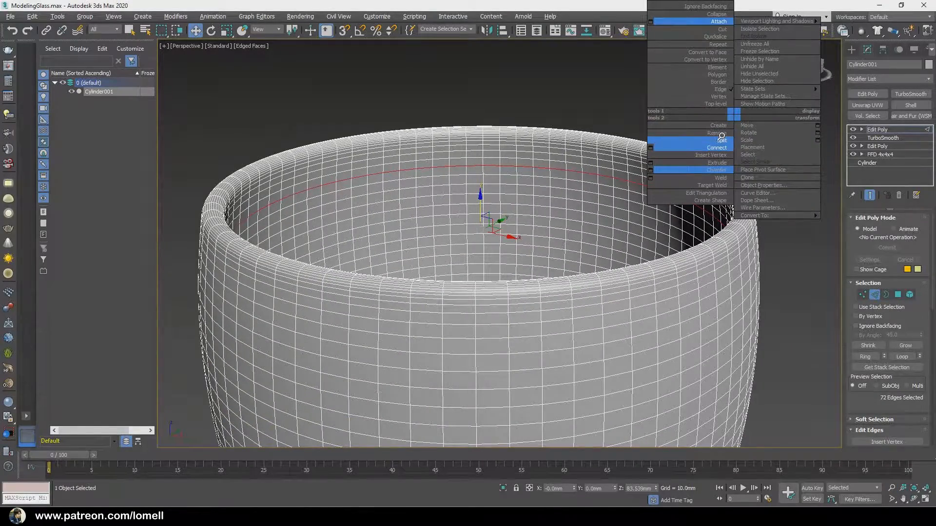
click(722, 140)
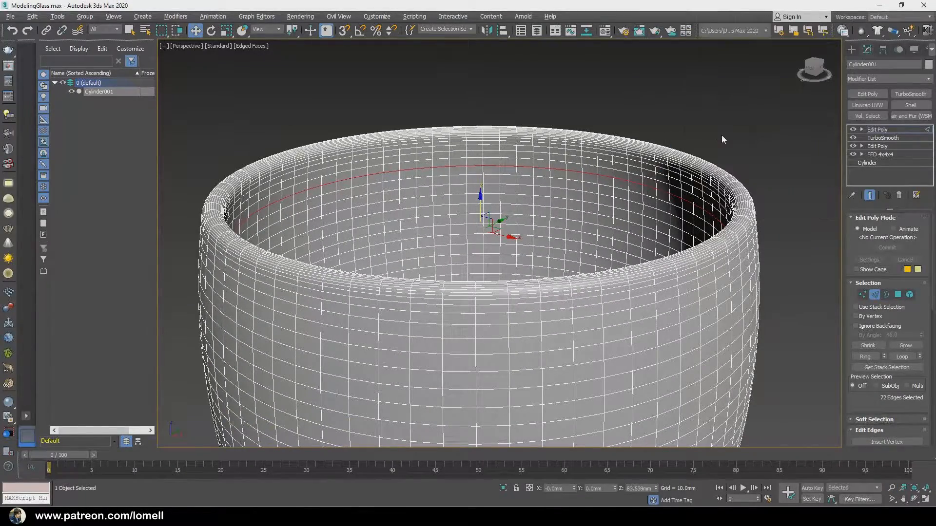
- Detach the inner wall element below the split as a separate object named Smoothie_Glass
click(910, 295)
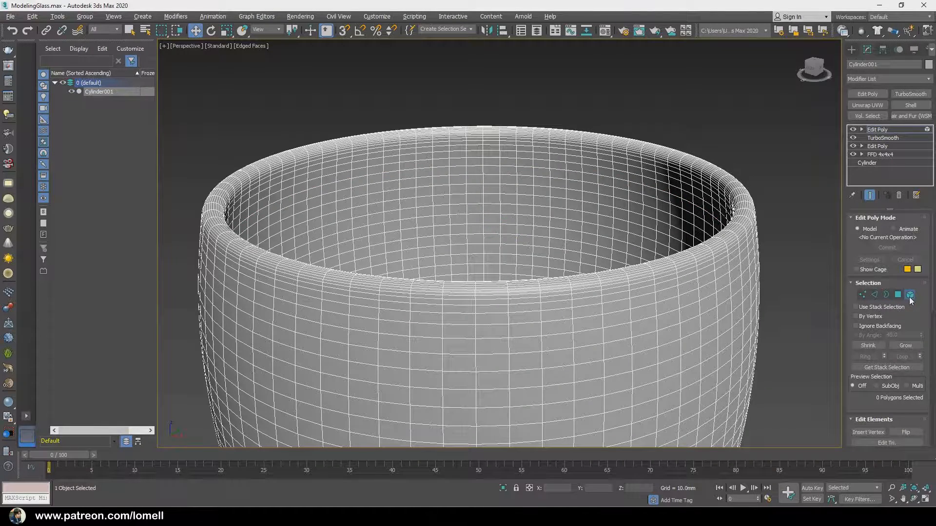
click(511, 184)
middle_drag(616, 272, 617, 269)
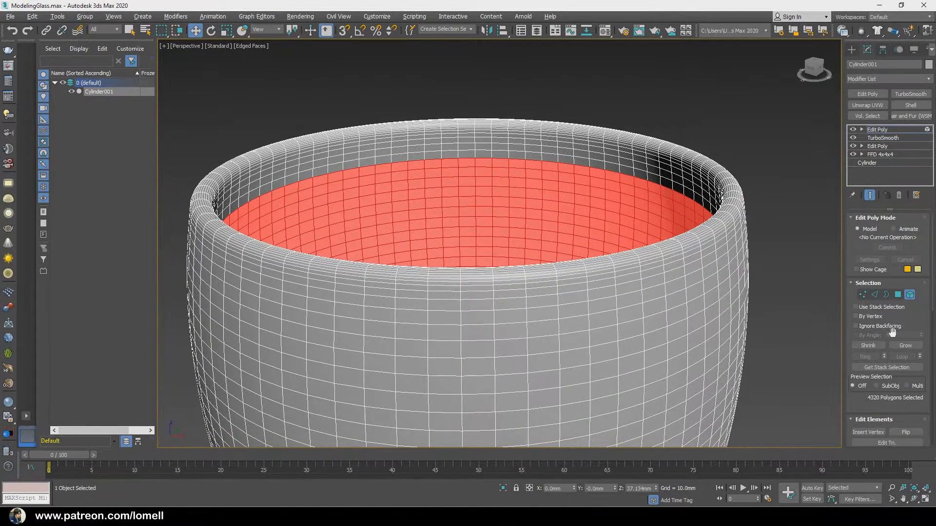
scroll(912, 325, down, 4)
scroll(896, 295, down, 5)
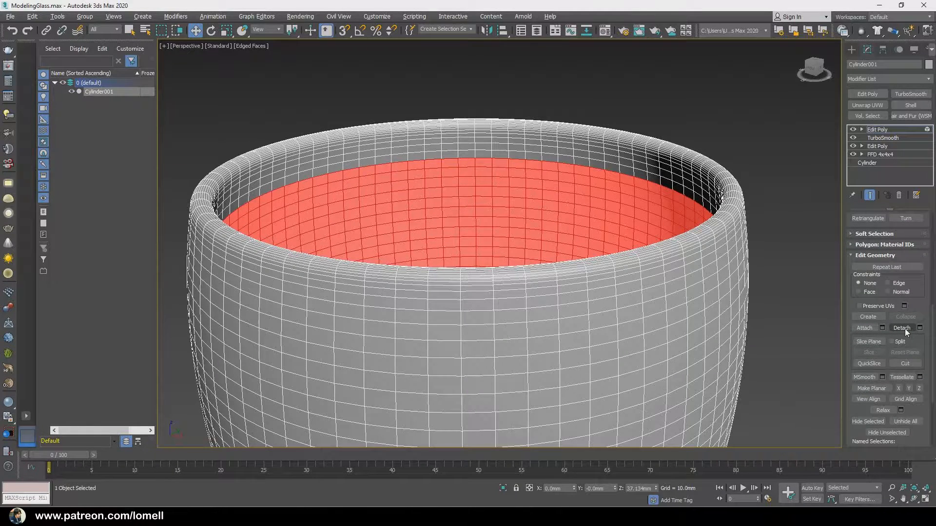
click(919, 328)
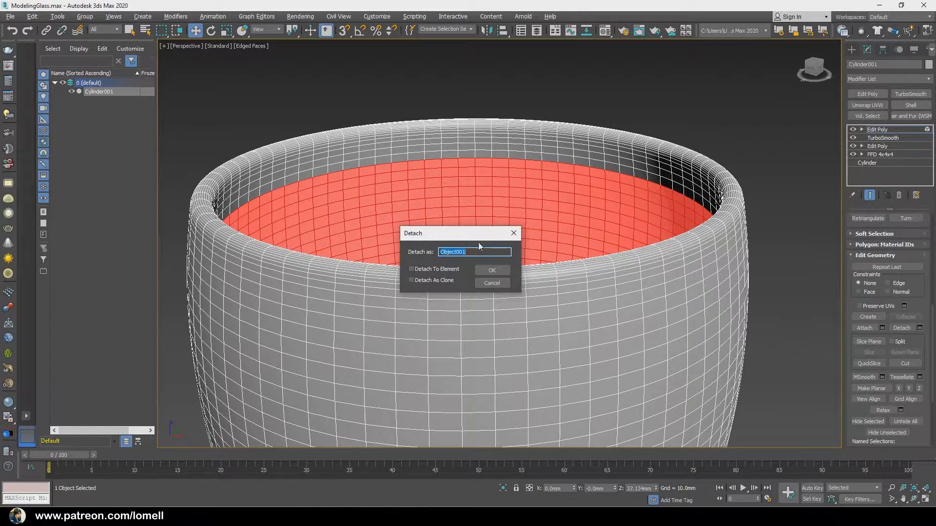
drag(458, 240, 645, 234)
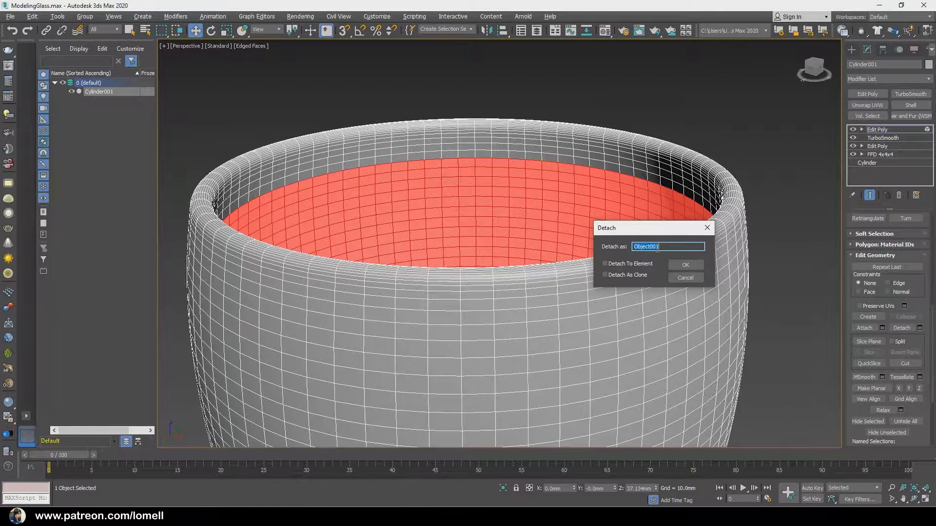
text(Smoothie_Glass)
click(684, 265)
middle_drag(681, 262, 636, 264)
click(894, 130)
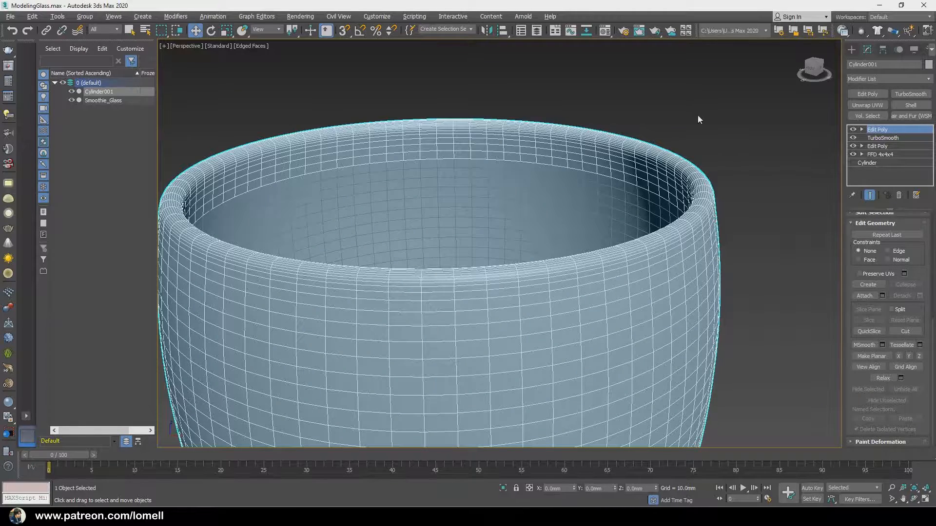
- Assign a green object color to Smoothie_Glass
click(710, 130)
click(489, 187)
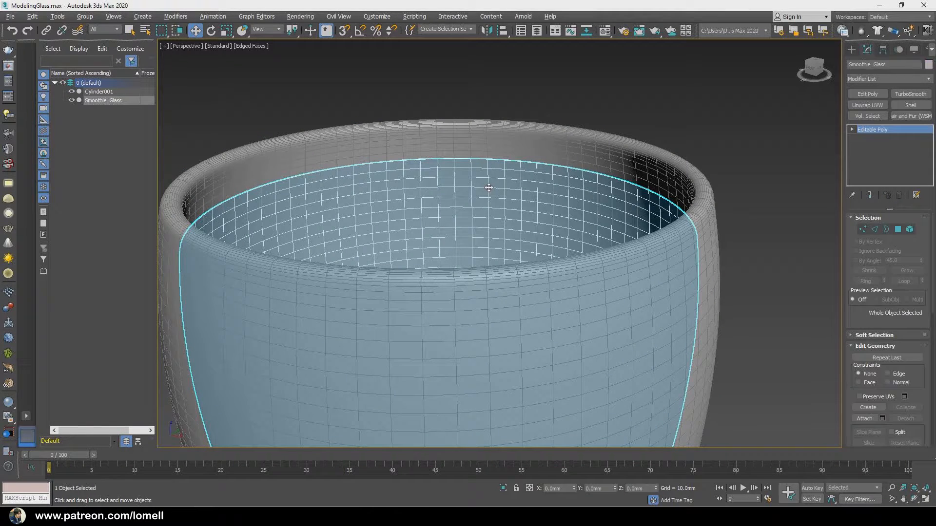
click(928, 65)
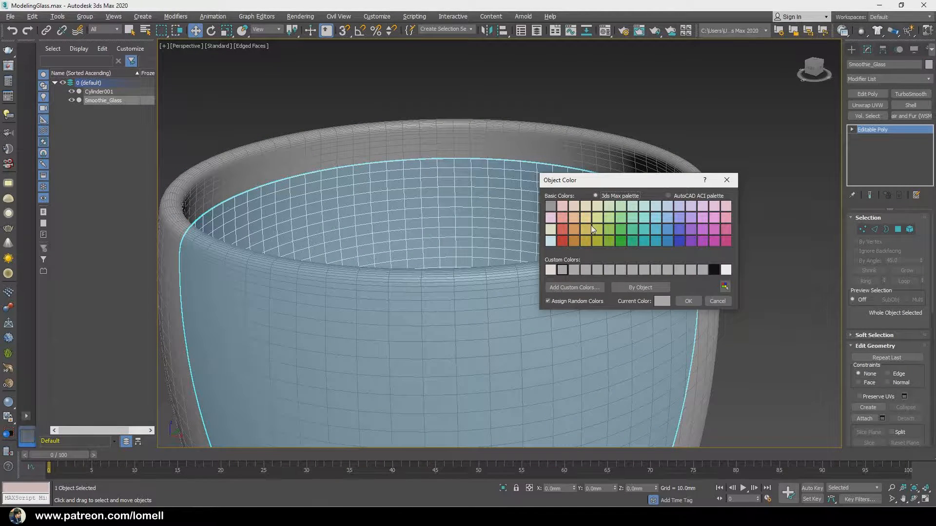
click(625, 231)
click(688, 301)
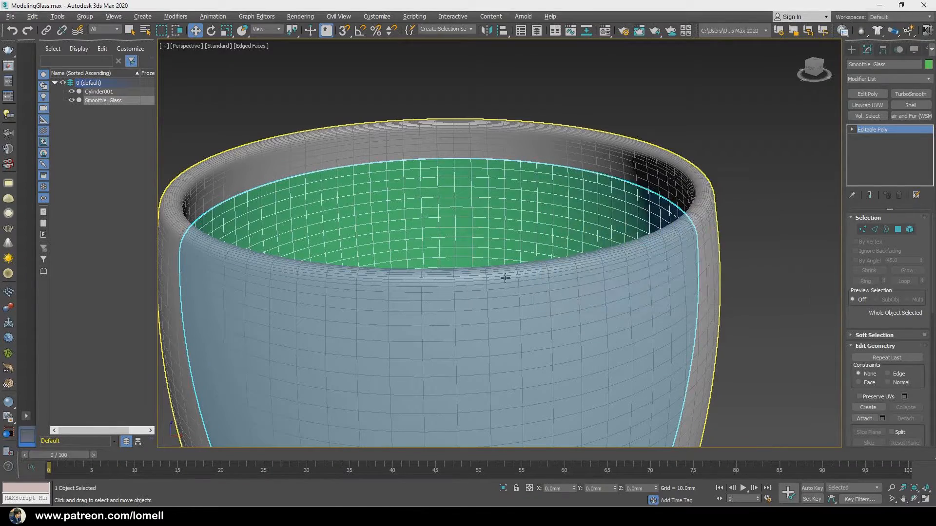
- Move Smoothie_Glass out of the glass to check the separated shell, and undo the move
scroll(503, 274, down, 5)
alt+middle_drag(498, 249, 482, 312)
drag(476, 365, 605, 306)
alt+middle_drag(606, 306, 600, 303)
key(shift+z)
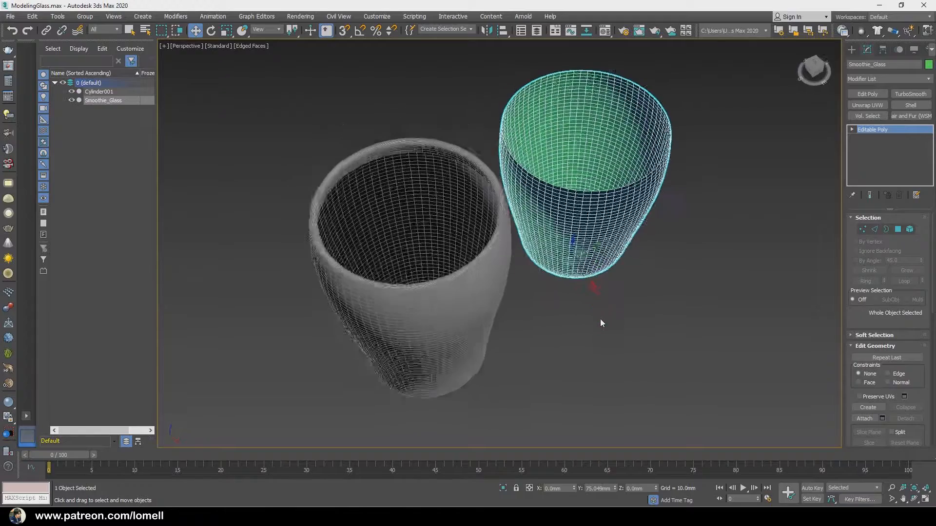
key(shift+z)
key(ctrl+z)
key(shift+z)
key(shift+z)
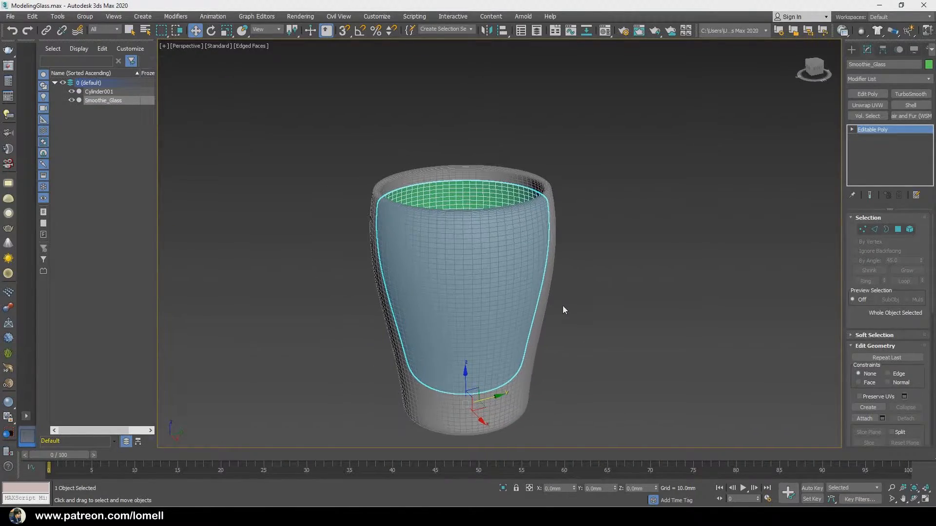
- Isolate Smoothie_Glass and flip all of its polygons so their normals face outward
click(503, 488)
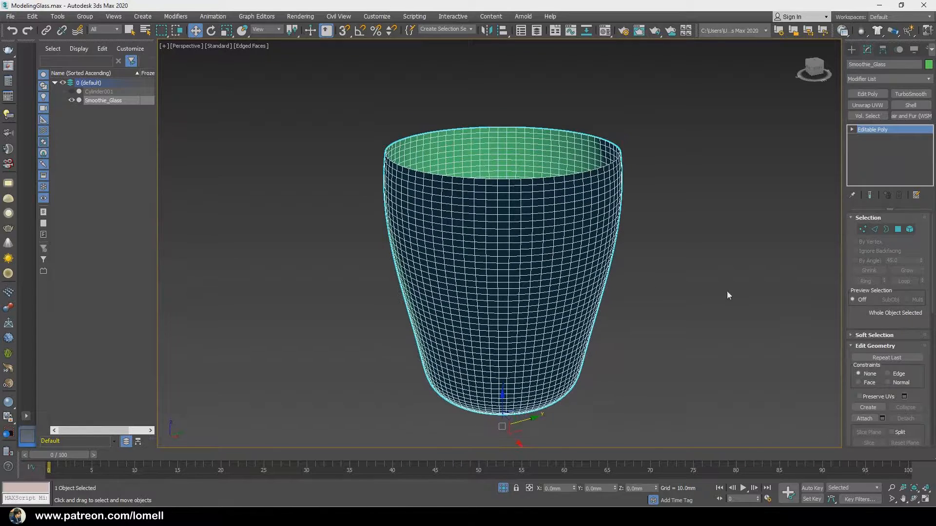
click(899, 230)
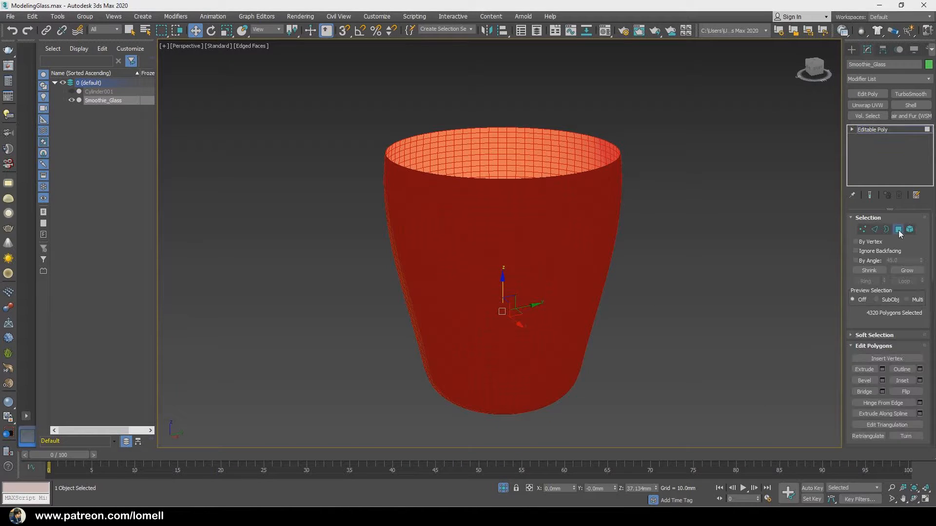
right_click(722, 193)
click(702, 233)
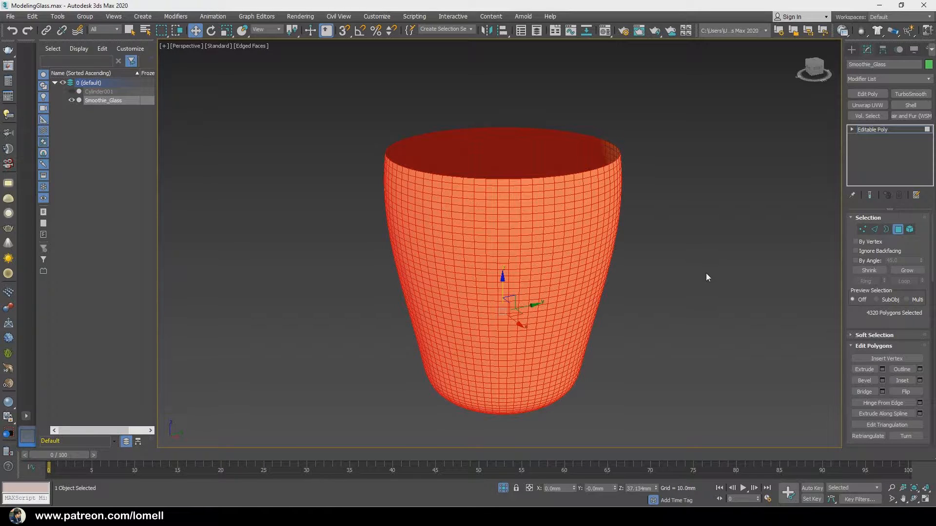
click(870, 129)
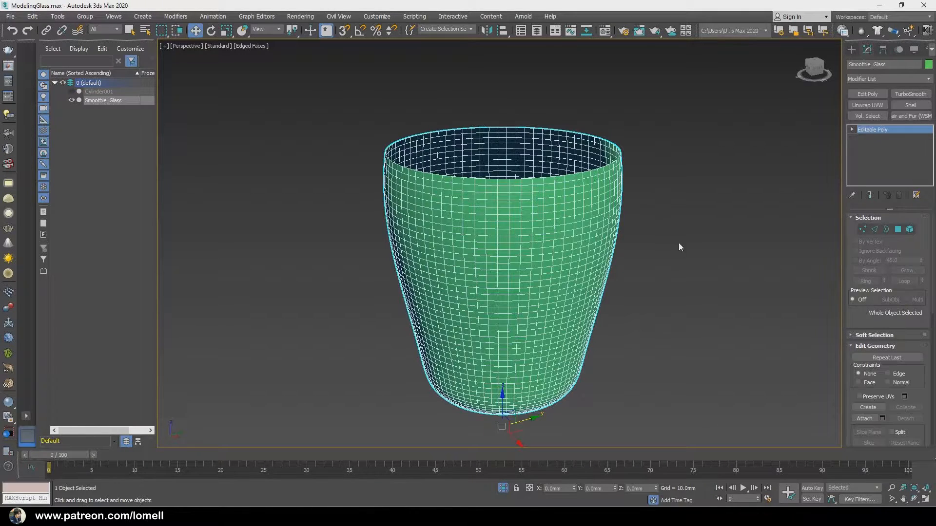
- Clone Smoothie_Glass as a copy named Smoothie_Air and give the copy a light orange object color
scroll(645, 255, up, 2)
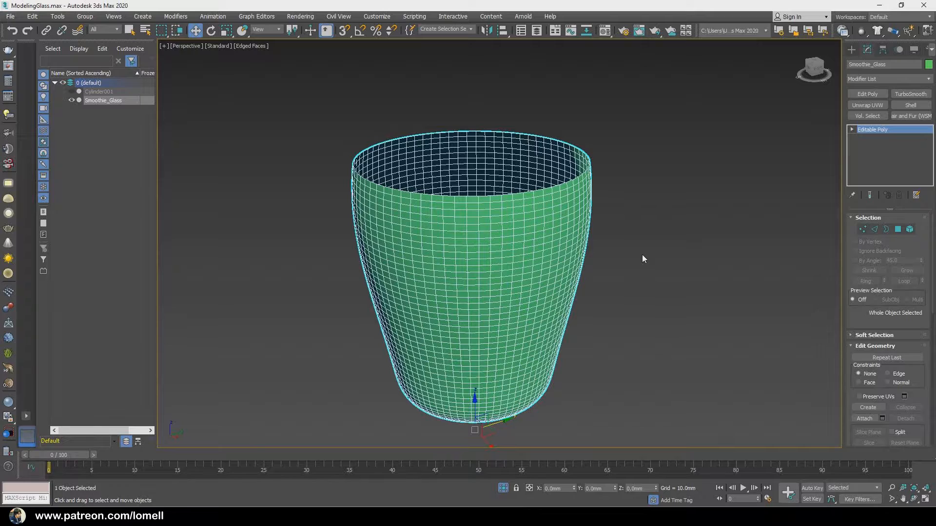
key(ctrl+v)
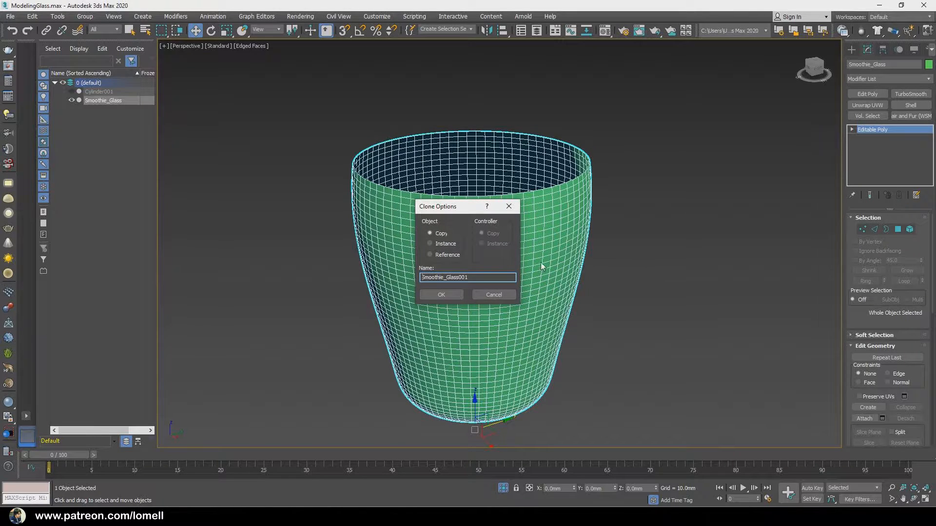
drag(447, 277, 500, 285)
text(Air)
click(455, 295)
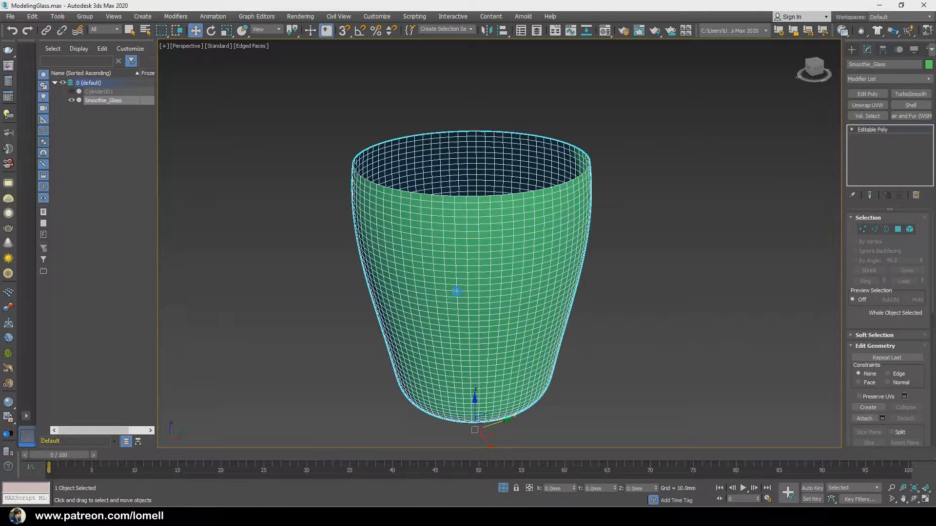
click(929, 65)
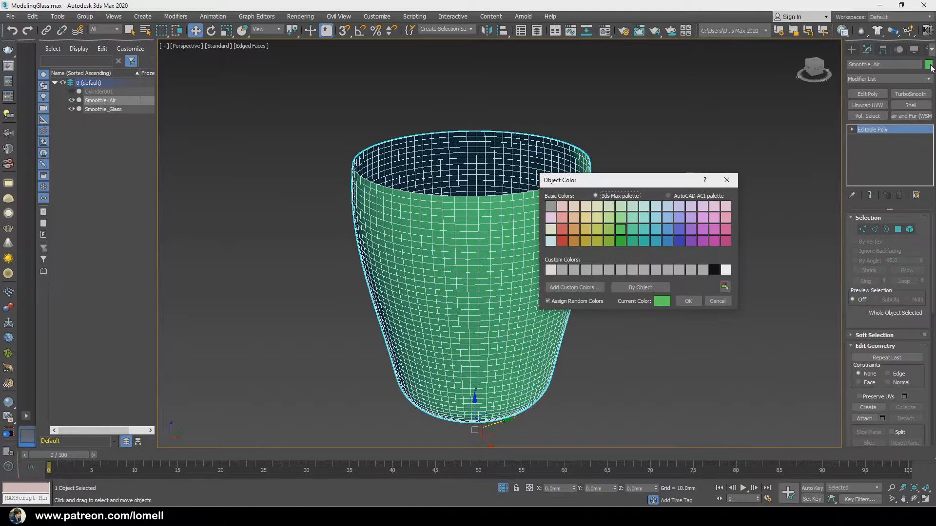
click(573, 217)
click(688, 301)
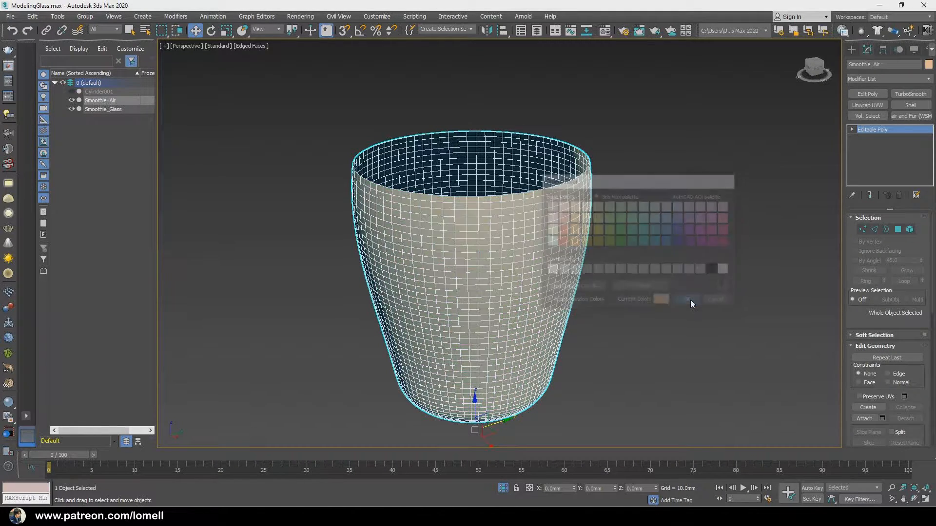
- Isolate only Smoothie_Air and cap its open top border
click(502, 489)
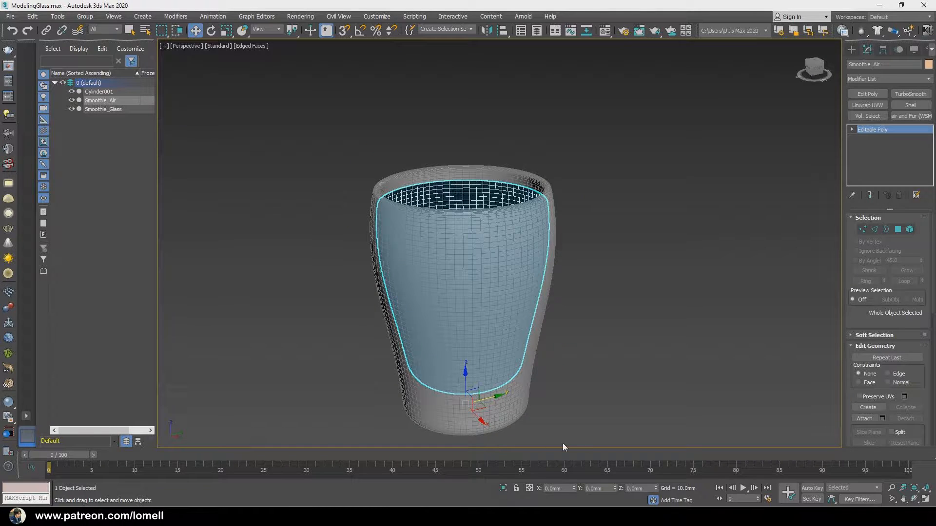
click(502, 489)
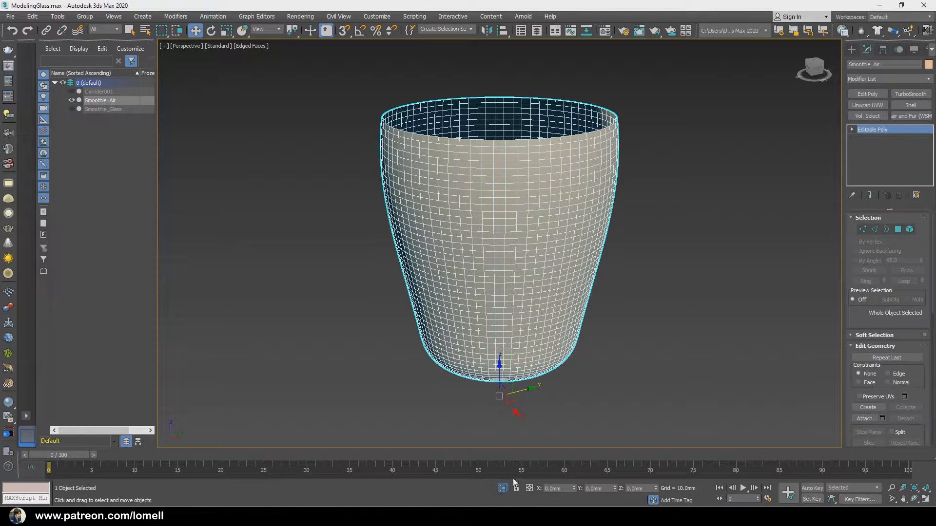
middle_drag(645, 239, 634, 263)
click(886, 230)
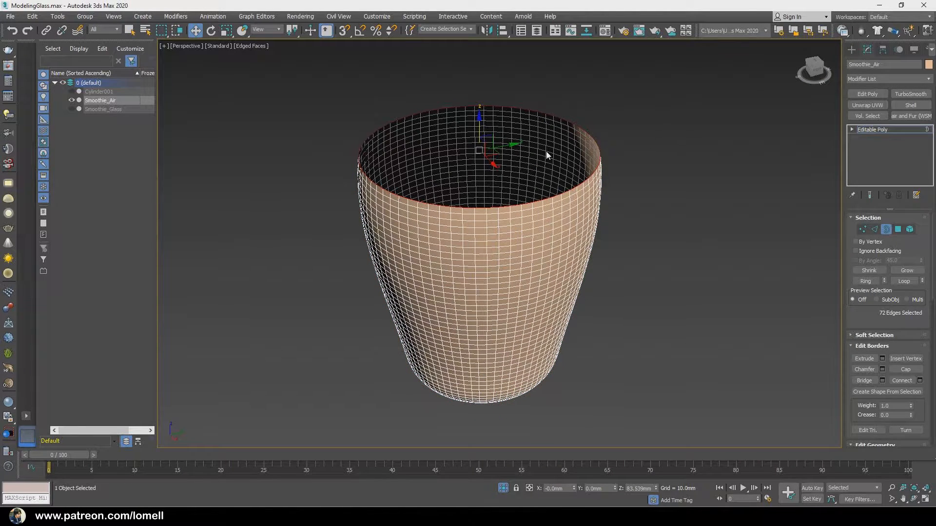
right_click(697, 201)
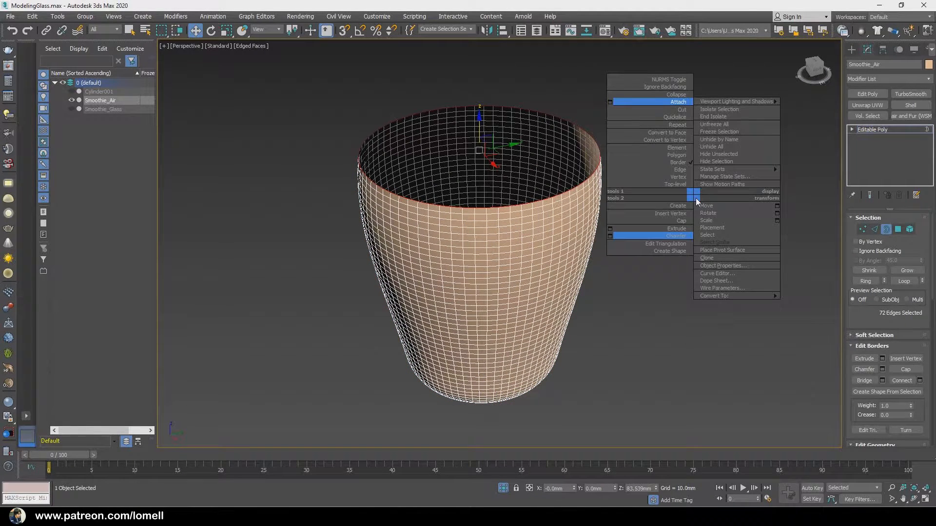
click(685, 223)
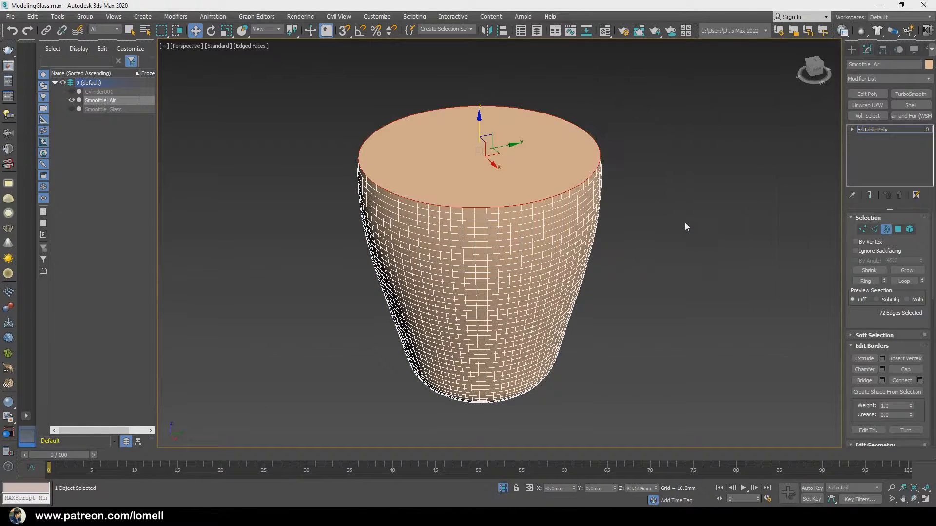
- Delete all polygons of Smoothie_Air except the top cap
click(899, 229)
click(536, 166)
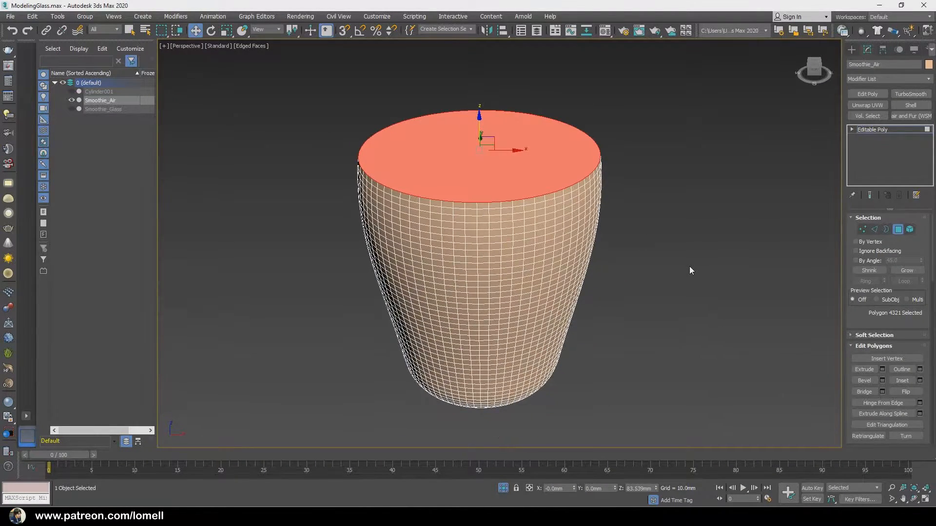
key(ctrl+i)
key(Delete)
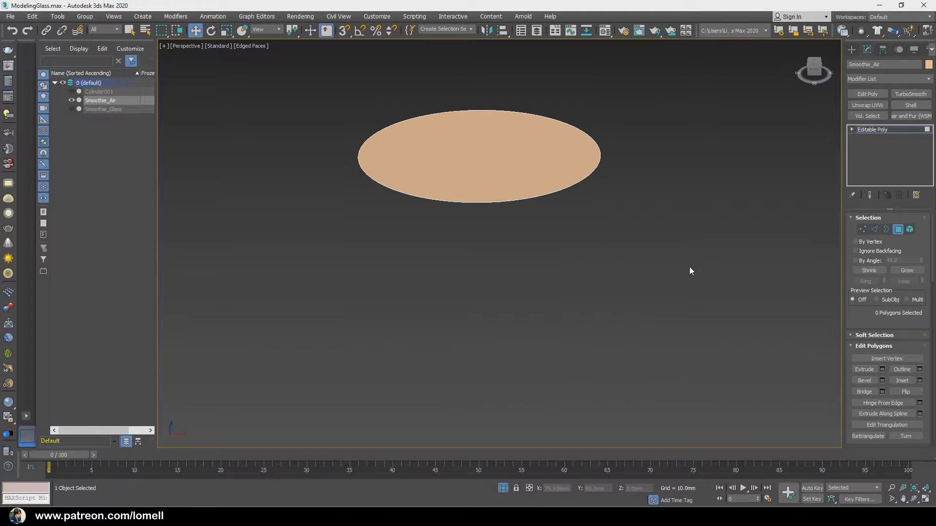
middle_drag(581, 264, 602, 333)
scroll(603, 333, up, 3)
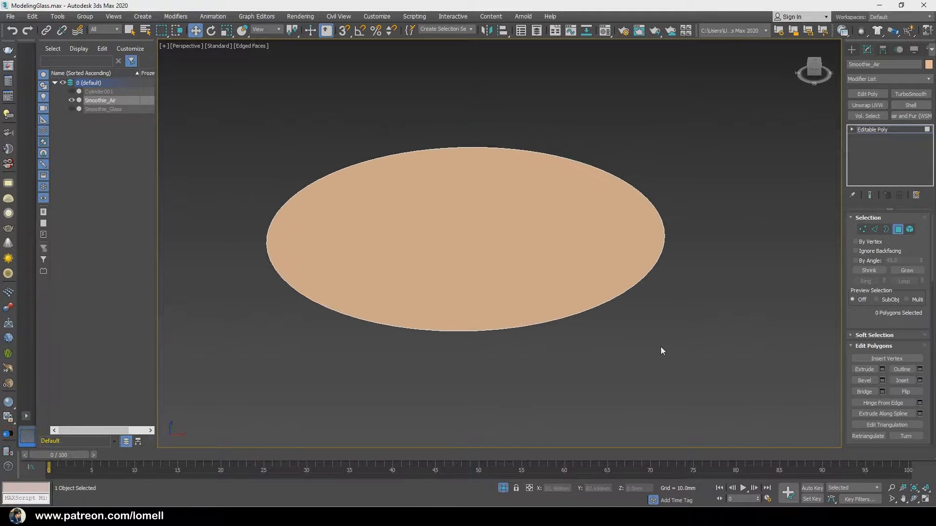
- Inset the top cap polygon of Smoothie_Air slightly and lower the inner polygon a little to start a curved rim
click(499, 307)
alt+middle_drag(499, 307, 544, 297)
scroll(543, 298, up, 2)
right_click(618, 222)
click(599, 272)
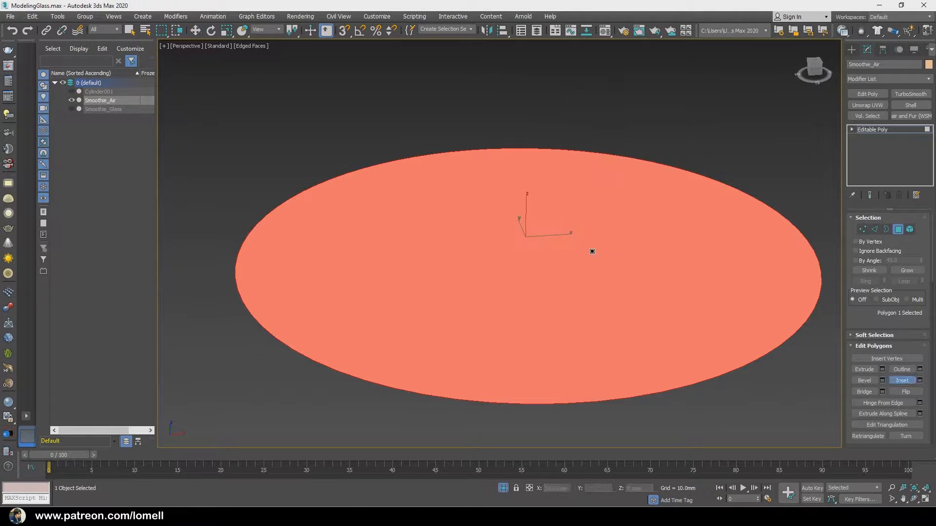
drag(581, 228, 582, 232)
key(w)
alt+middle_drag(582, 232, 518, 214)
drag(528, 216, 526, 224)
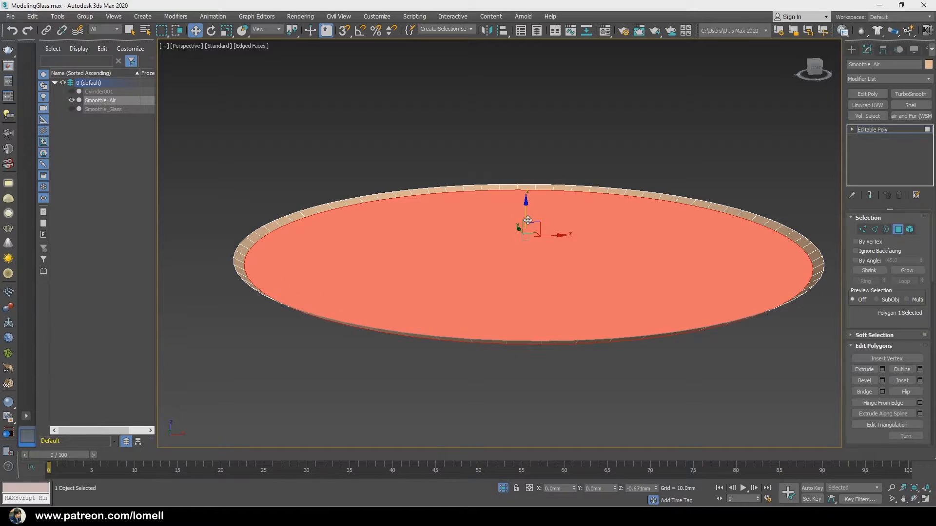
- Inset the inner polygon twice more, lowering it about 0.4 mm after the first inset and about 0.32 mm after the second
right_click(554, 214)
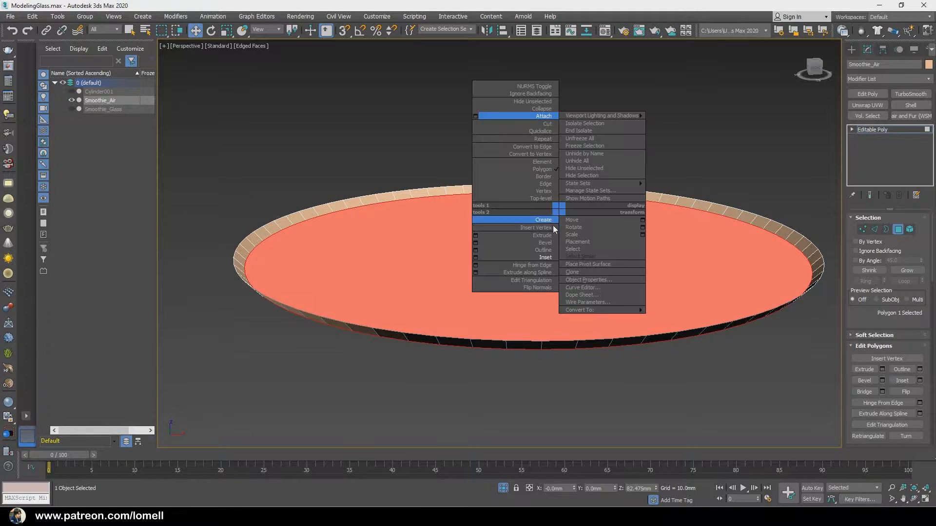
click(542, 254)
drag(538, 243, 527, 228)
key(w)
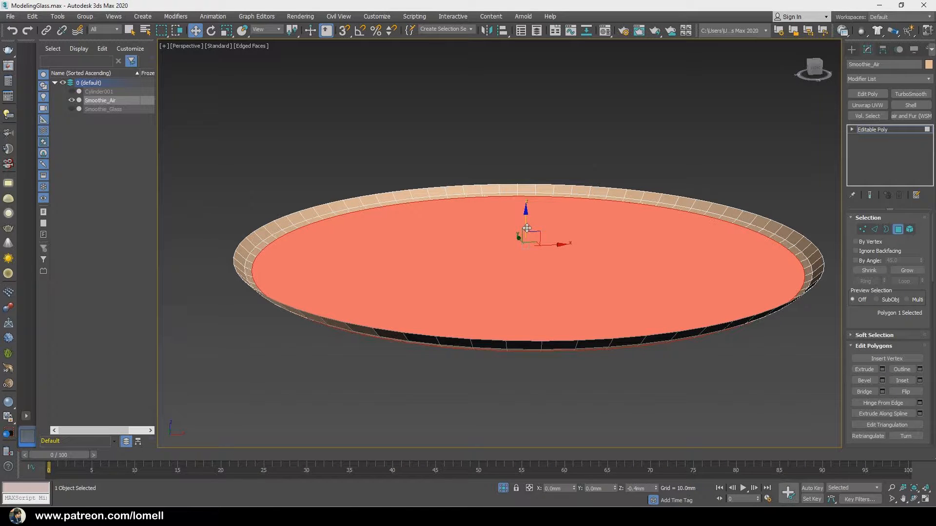
right_click(539, 212)
click(533, 255)
drag(548, 240, 524, 228)
key(w)
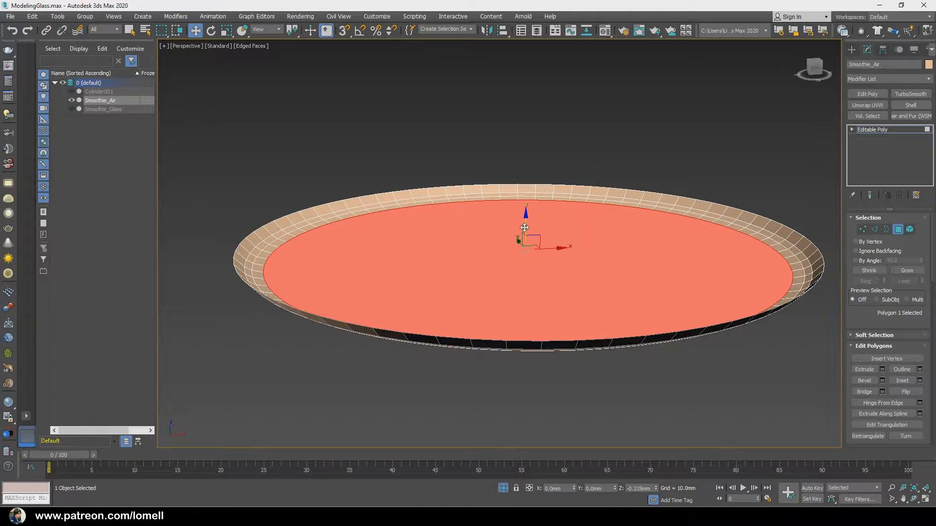
alt+middle_drag(522, 227, 557, 232)
right_click(553, 225)
click(542, 275)
alt+middle_drag(542, 276, 565, 268)
scroll(509, 286, down, 3)
alt+middle_drag(545, 321, 551, 307)
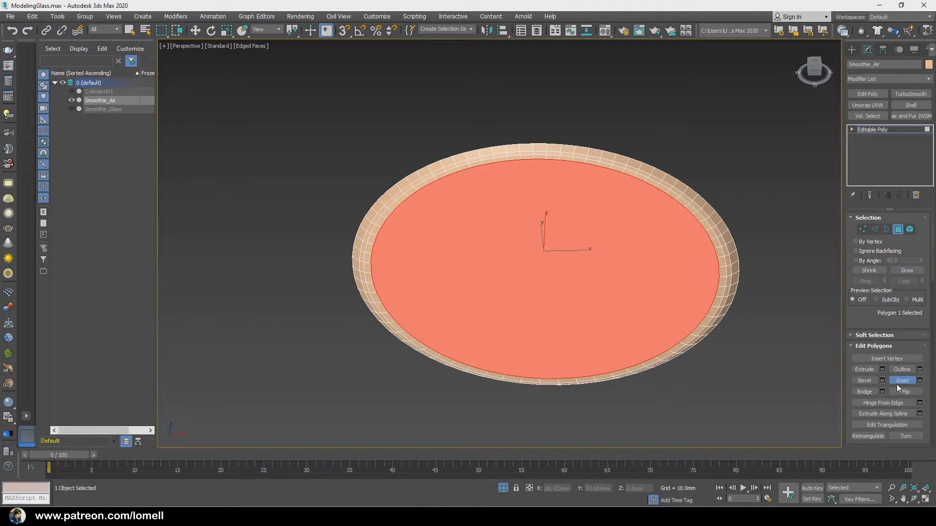
key(w)
- Tessellate the large inner polygon by Face so that its edges radiate from a centre vertex
drag(851, 368, 848, 301)
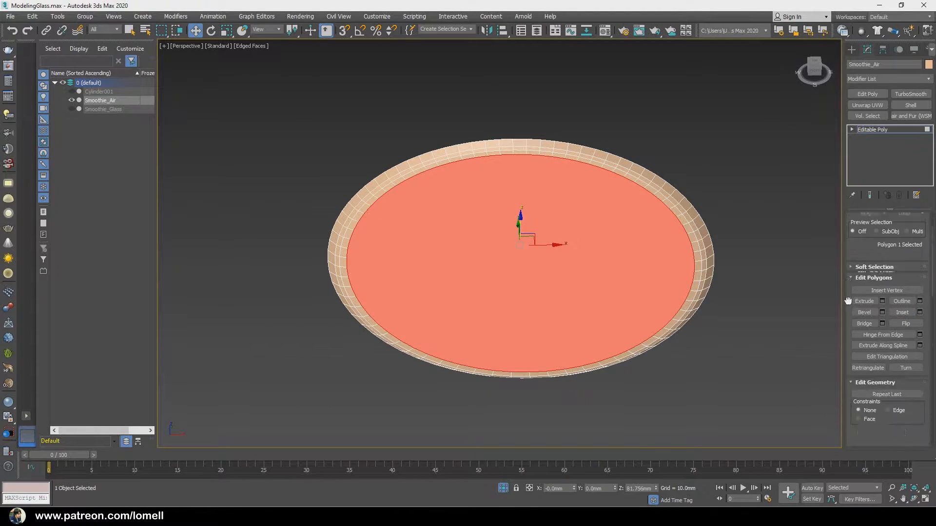
scroll(847, 301, down, 5)
click(919, 258)
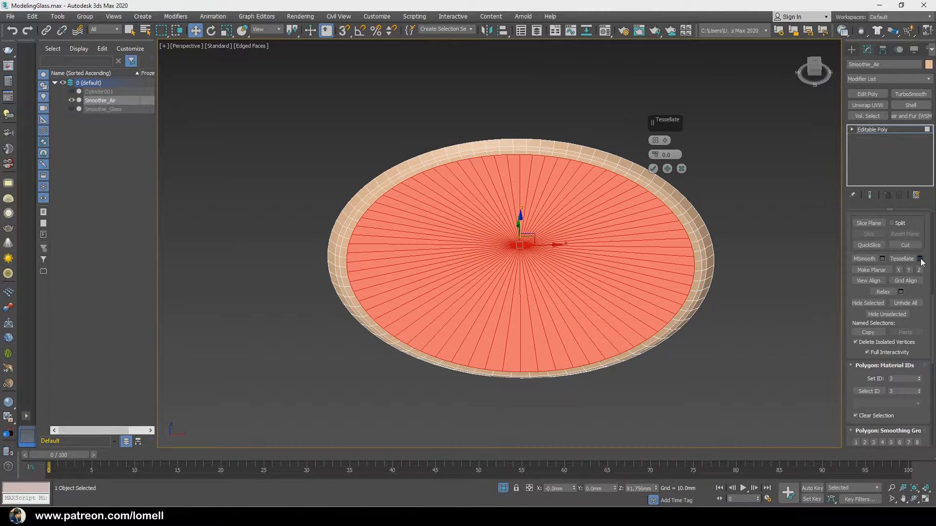
alt+middle_drag(580, 263, 575, 260)
scroll(555, 232, up, 3)
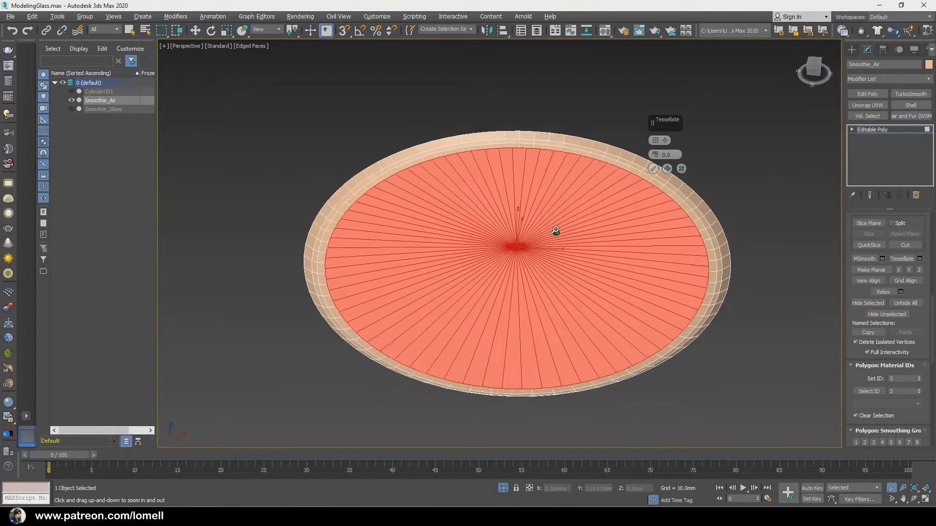
drag(671, 115, 729, 77)
click(720, 101)
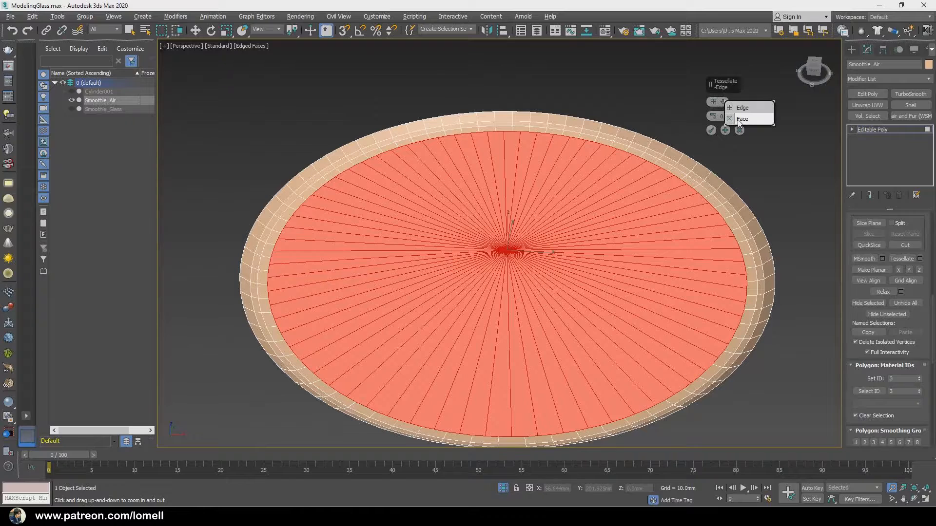
click(738, 118)
click(711, 129)
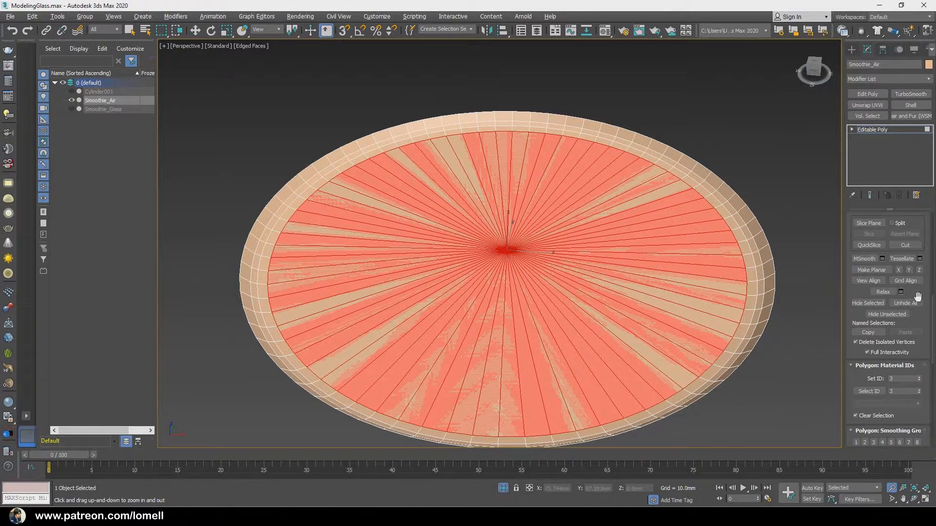
- Select all edges radiating from the centre vertex and connect them with 14 segments to form concentric rings
scroll(890, 307, up, 10)
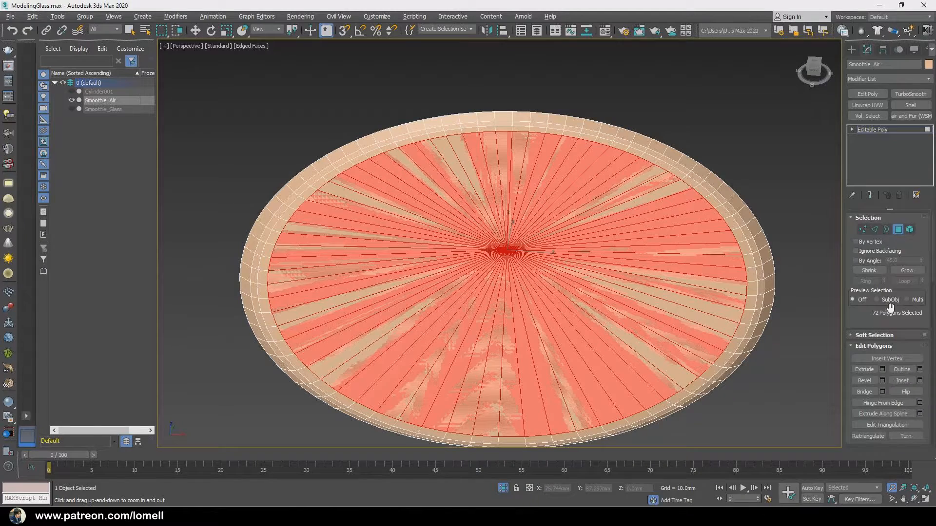
click(862, 229)
key(w)
click(505, 250)
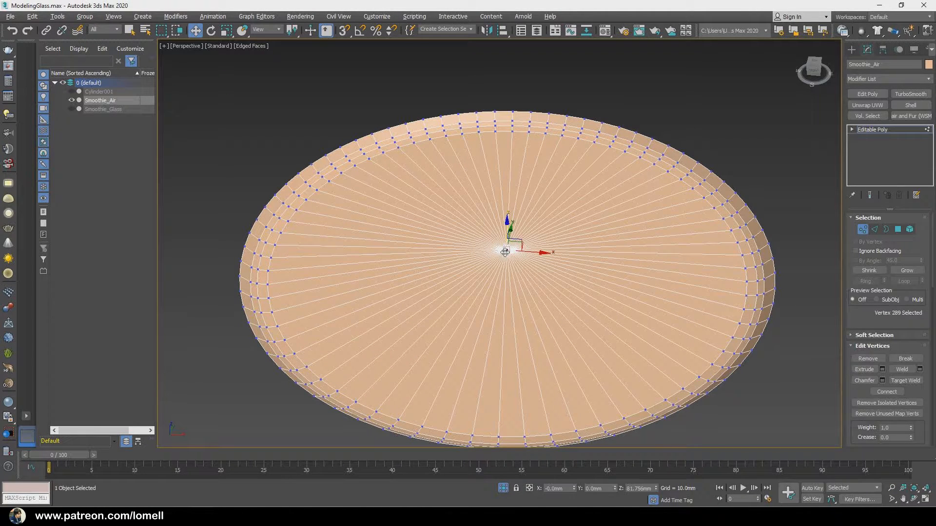
alt+middle_drag(489, 300, 483, 293)
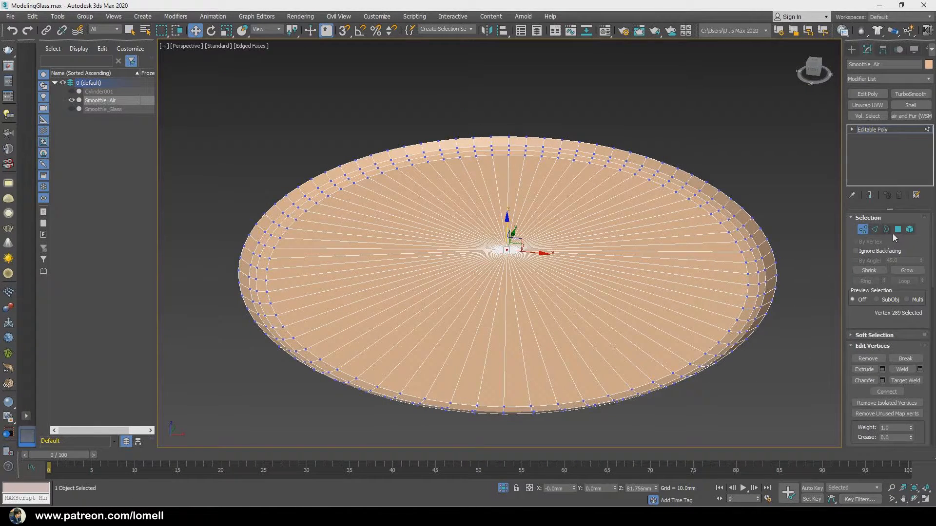
ctrl+click(875, 229)
middle_drag(731, 324, 672, 331)
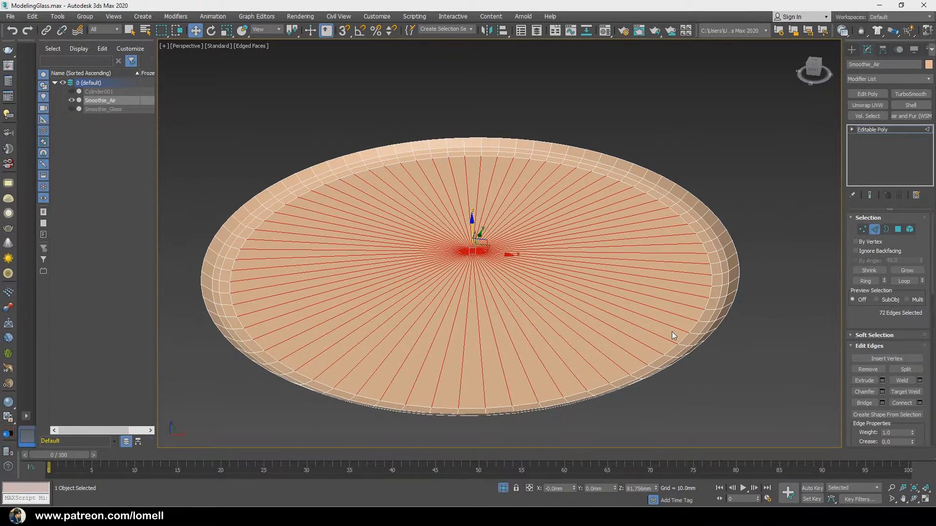
right_click(760, 195)
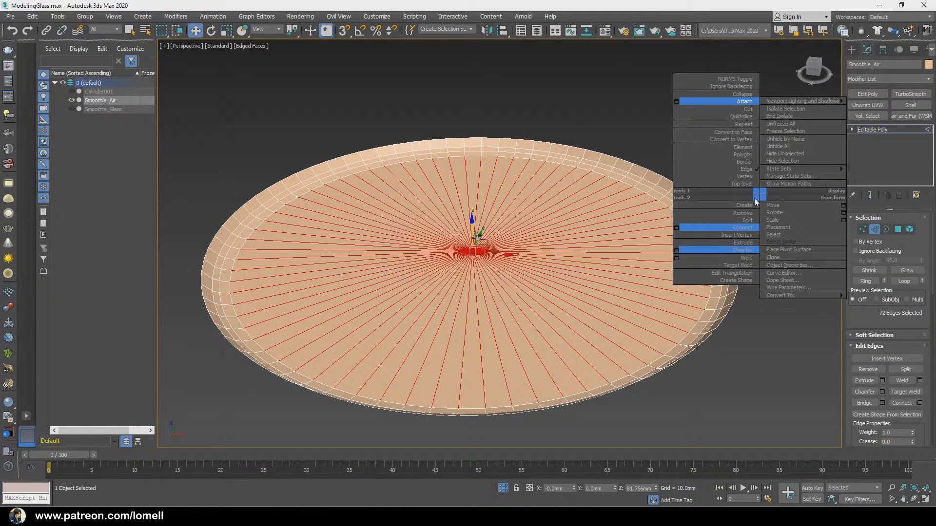
click(676, 228)
drag(713, 102, 709, 73)
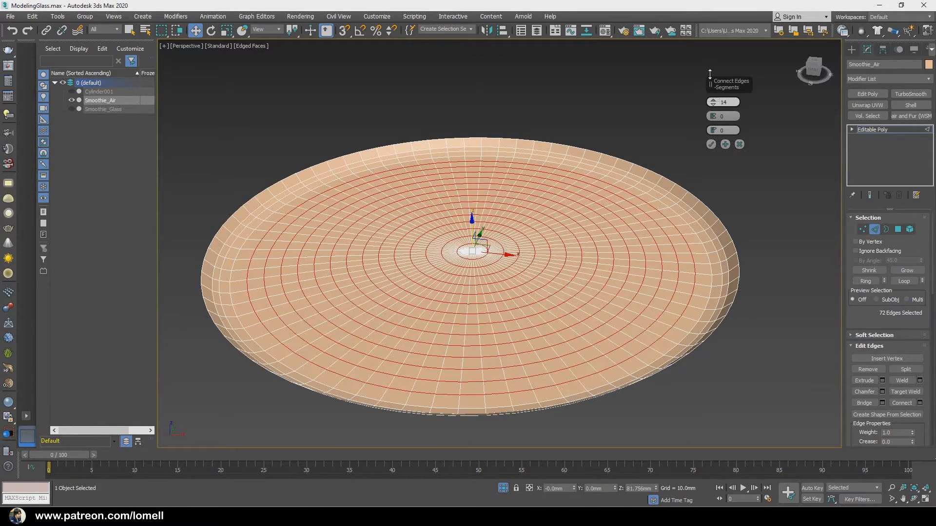
click(711, 144)
- Select the edge loop just inside the outer rim and examine the curvature of the surface's border
alt+middle_drag(423, 179, 428, 185)
middle_drag(359, 189, 409, 192)
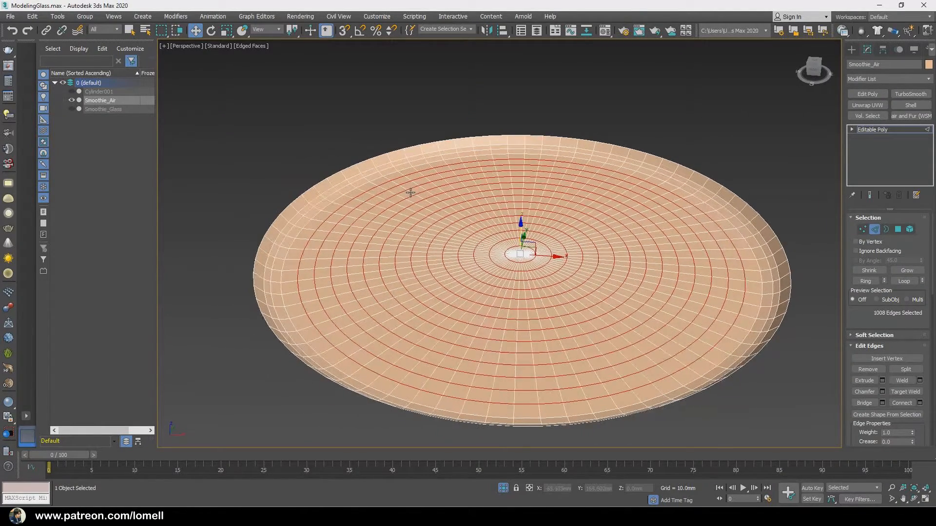
double_click(380, 165)
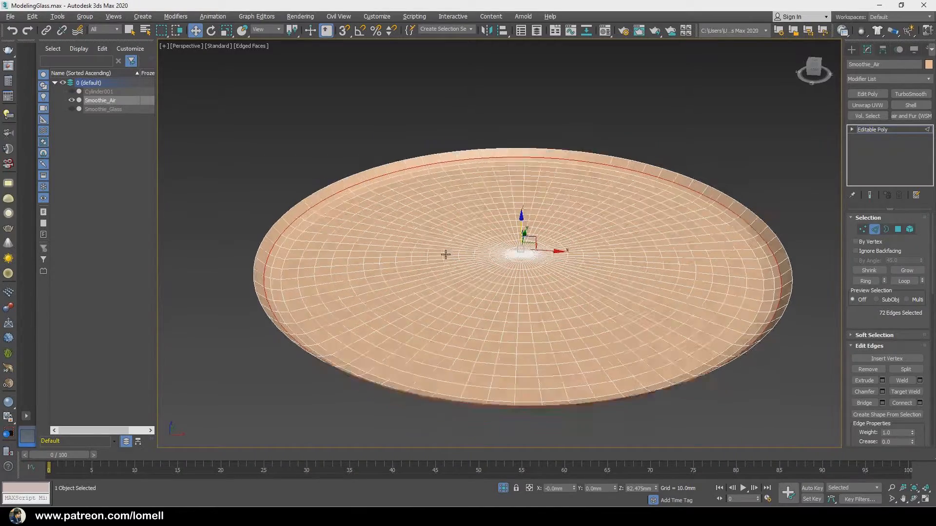
alt+middle_drag(445, 253, 449, 238)
alt+middle_drag(488, 281, 481, 302)
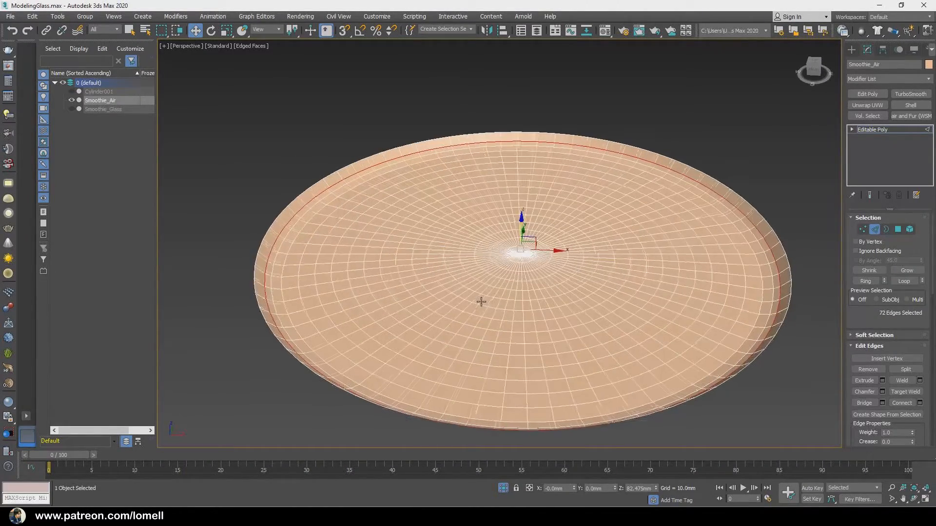
- Assign smoothing group 1 to all polygons of Smoothie_Air and leave polygon editing
click(898, 231)
drag(314, 184, 857, 455)
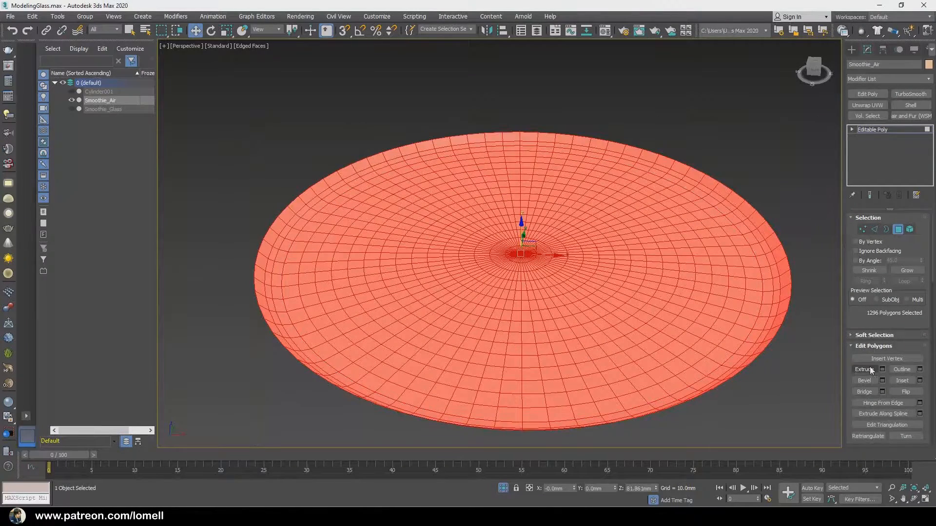
drag(859, 319, 856, 207)
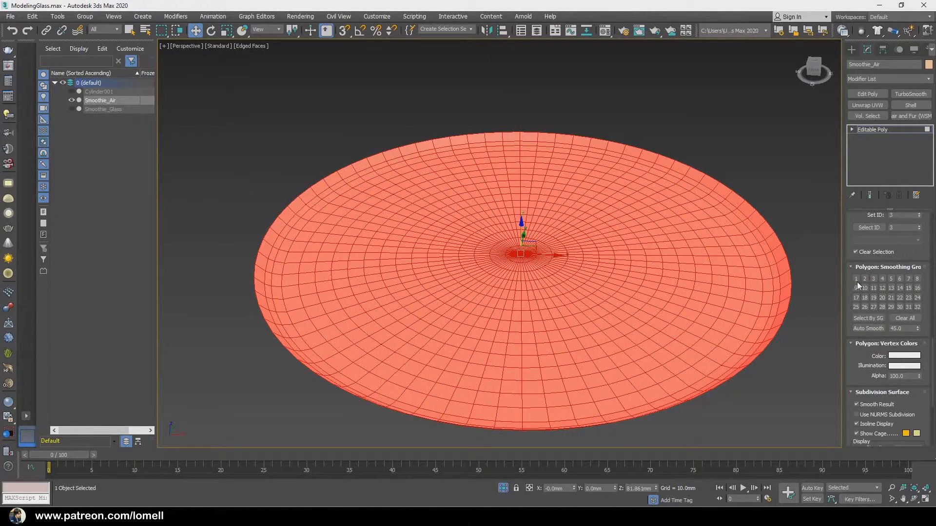
click(856, 278)
middle_drag(649, 339, 580, 346)
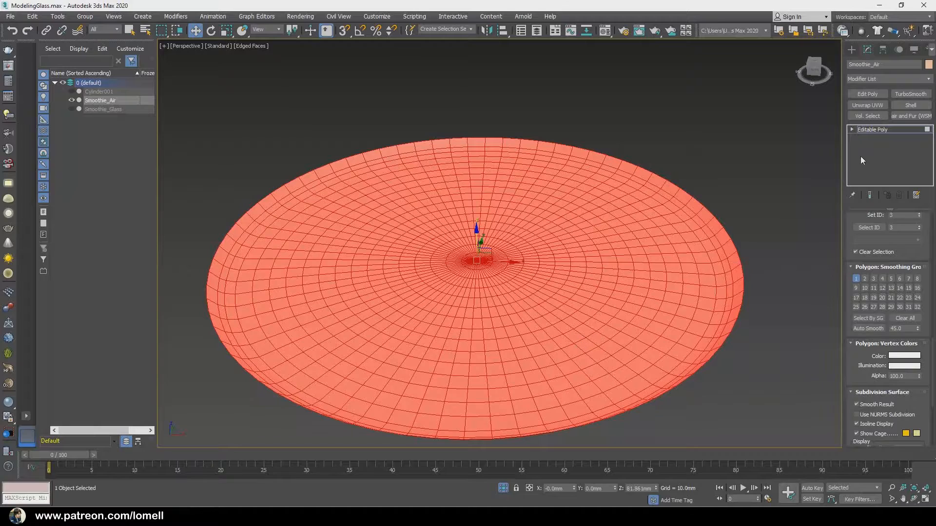
click(882, 130)
- End the isolation of Smoothie_Air, deselect it, and display the whole glass in wireframe
click(503, 487)
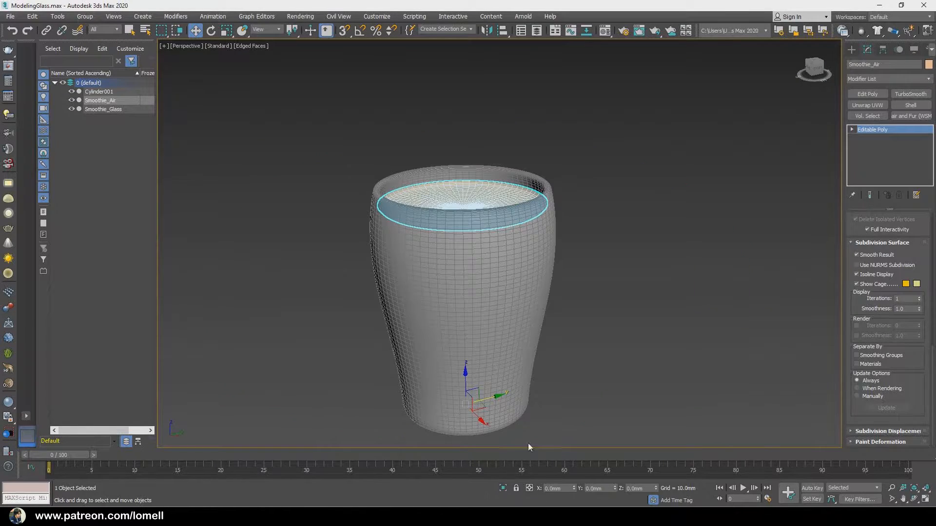
alt+middle_drag(528, 444, 584, 320)
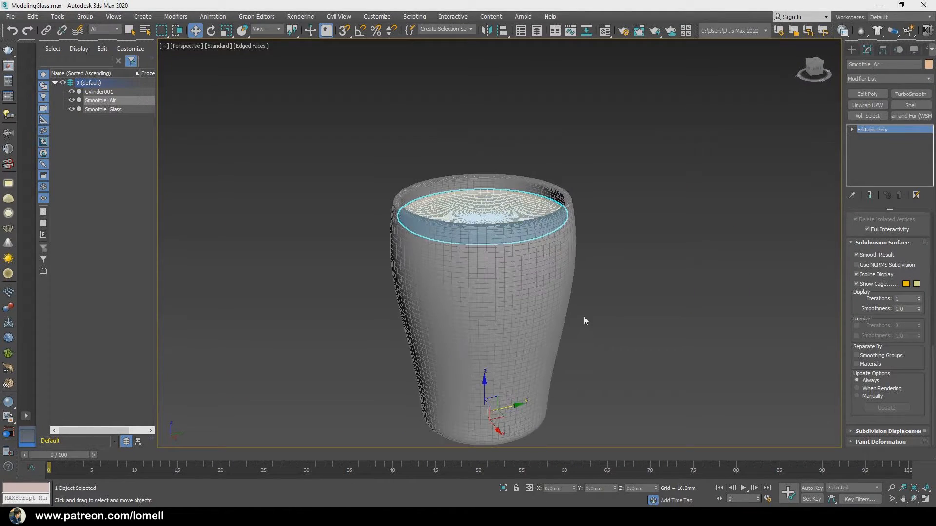
drag(650, 276, 641, 325)
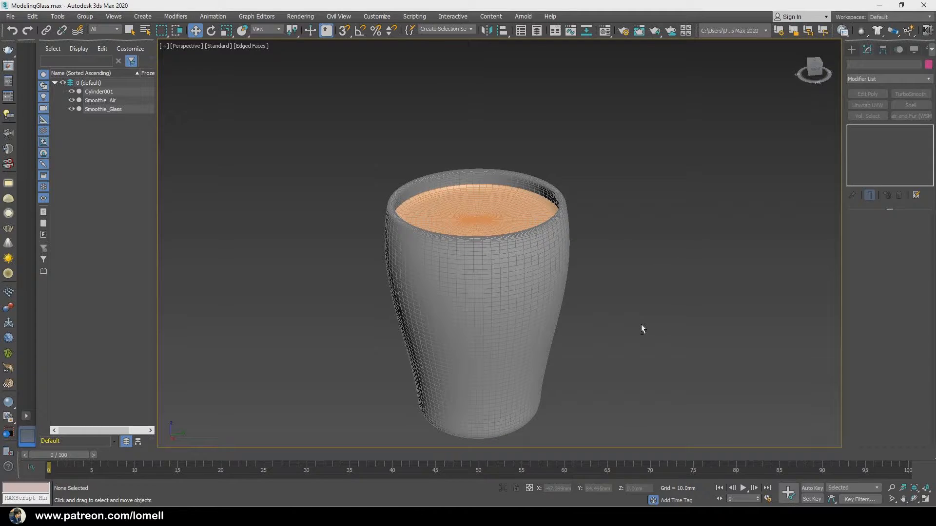
key(F3)
- Rename Cylinder001 as Glass
click(116, 93)
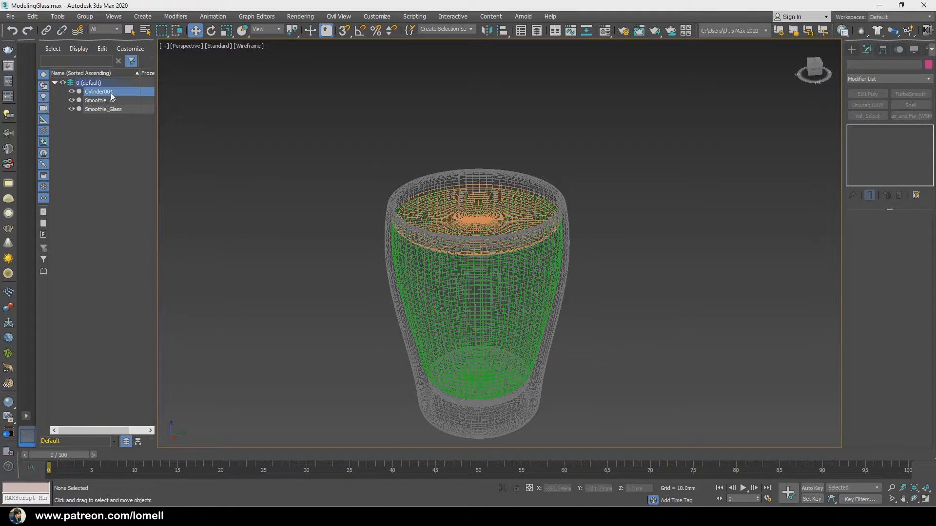
click(884, 65)
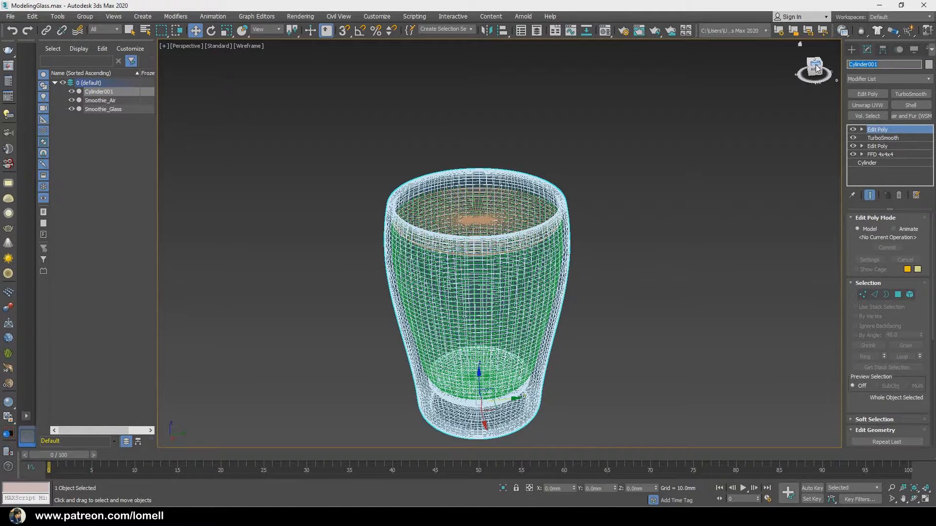
key(Return)
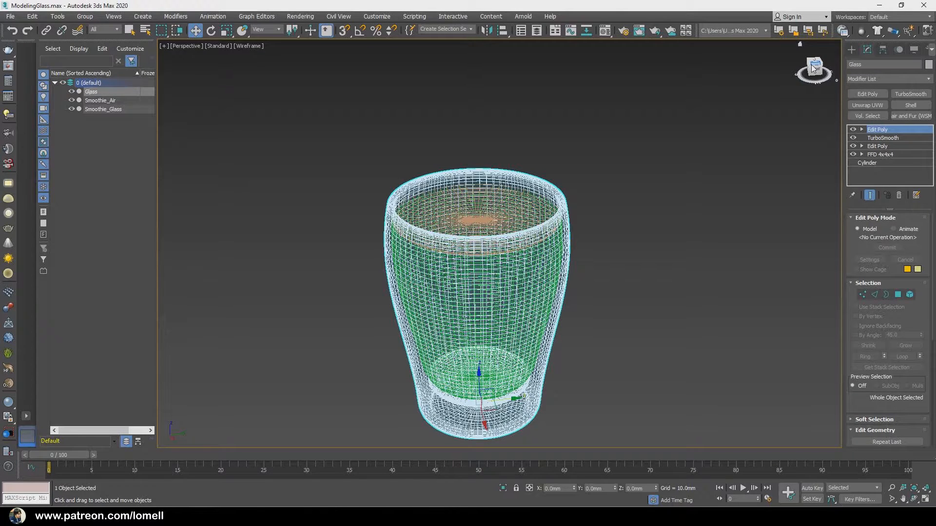
- Select Smoothie_Air and Smoothie_Glass in turn to review both surfaces, deselect them, and return to shaded display
click(103, 100)
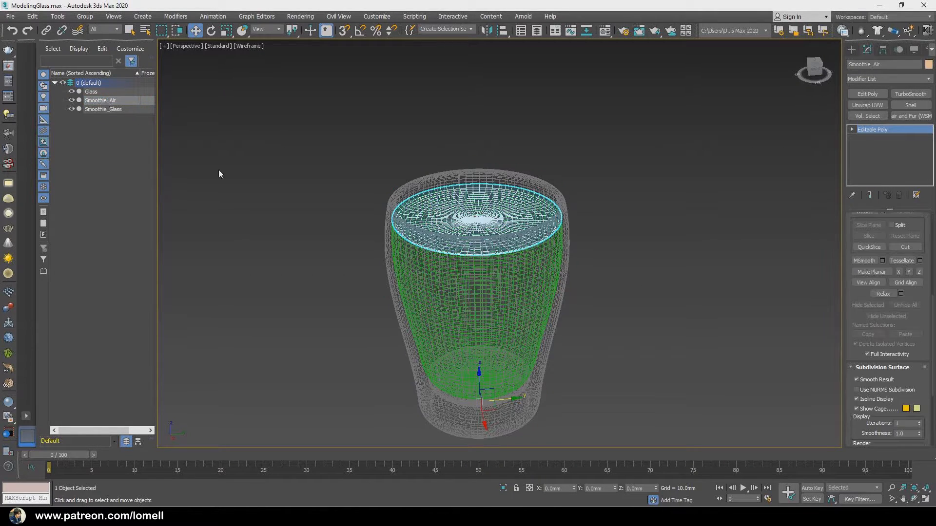
middle_drag(523, 349, 524, 327)
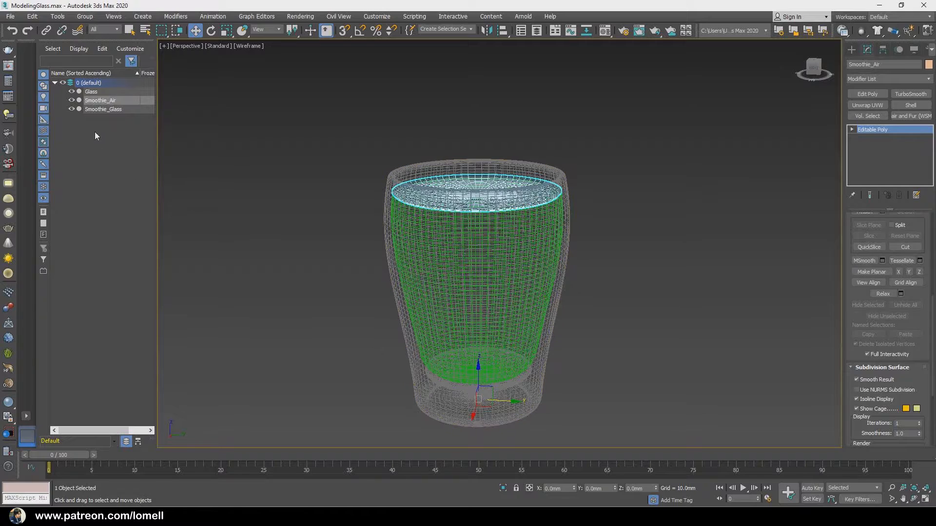
click(97, 108)
mouse_move(658, 327)
middle_down()
mouse_move(648, 319)
mouse_move(683, 300)
mouse_move(694, 312)
middle_up()
click(679, 285)
key(F3)
key(F4)
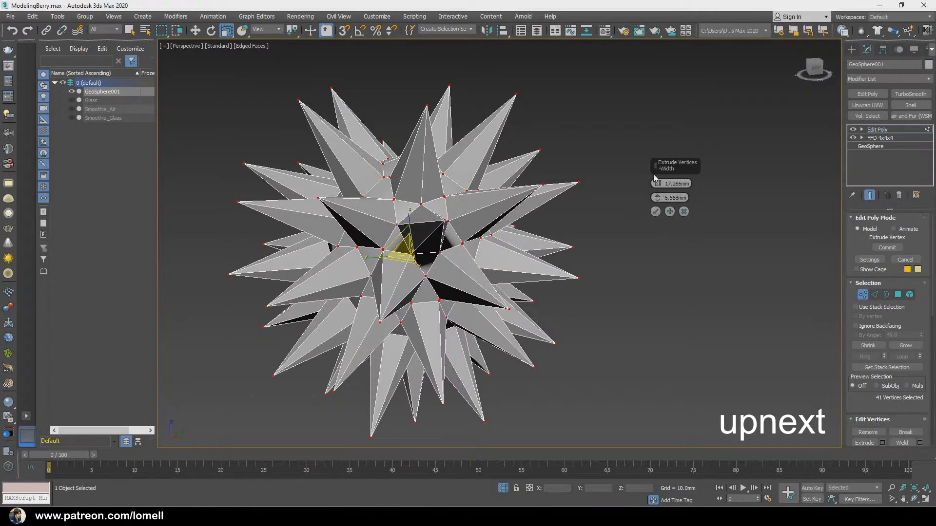
- Extrude the berry GeoSphere's vertices 17.266 mm high with a 5.558 mm width, and smooth the mesh with TurboSmooth
click(656, 211)
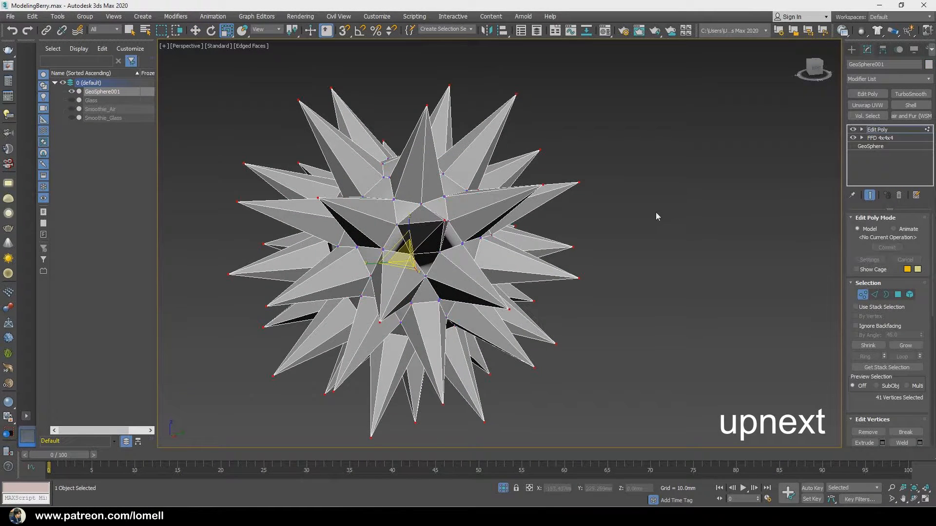
click(874, 294)
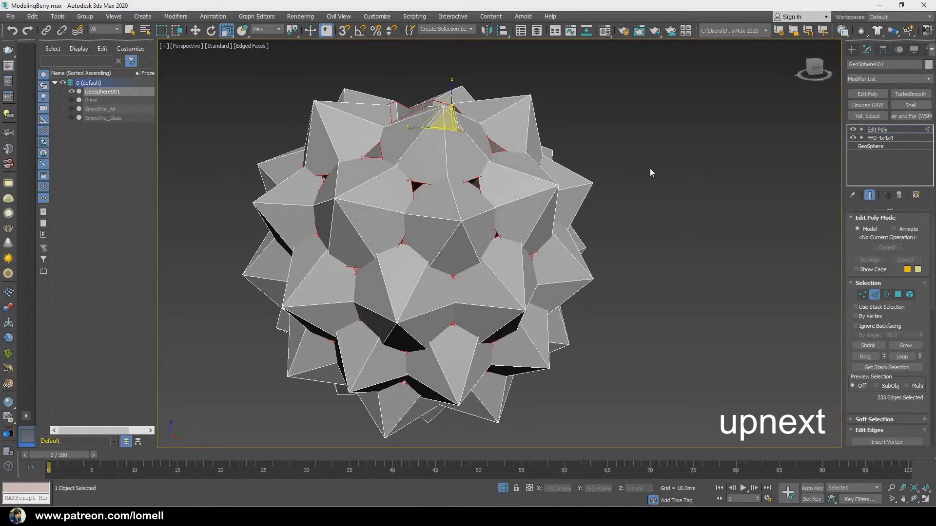
click(910, 94)
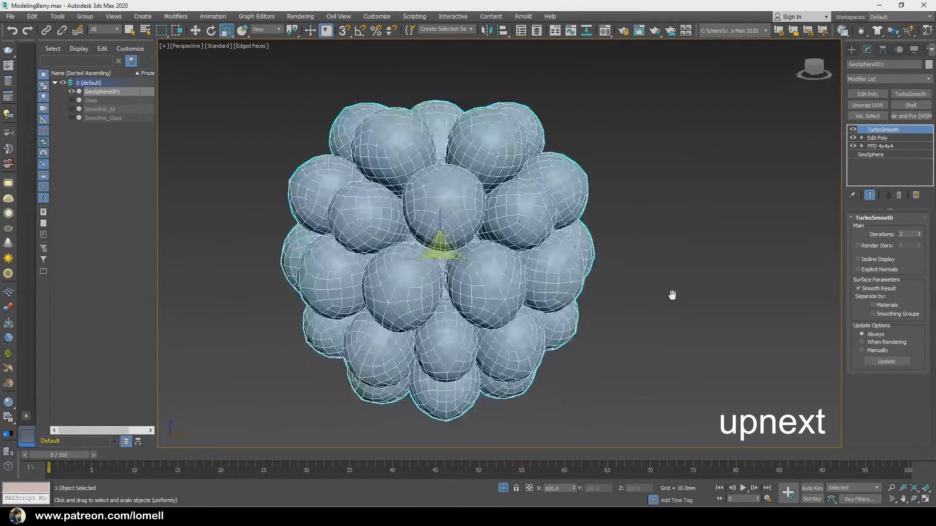
click(876, 138)
click(868, 195)
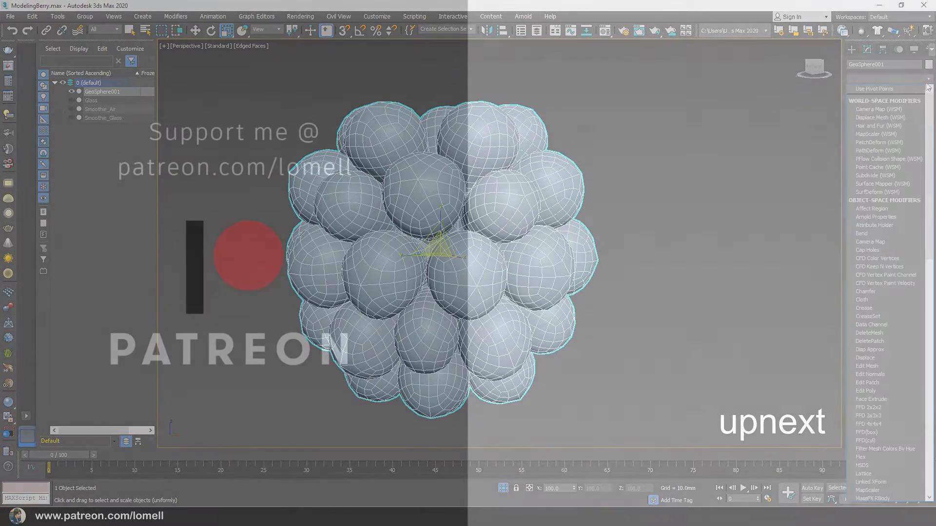